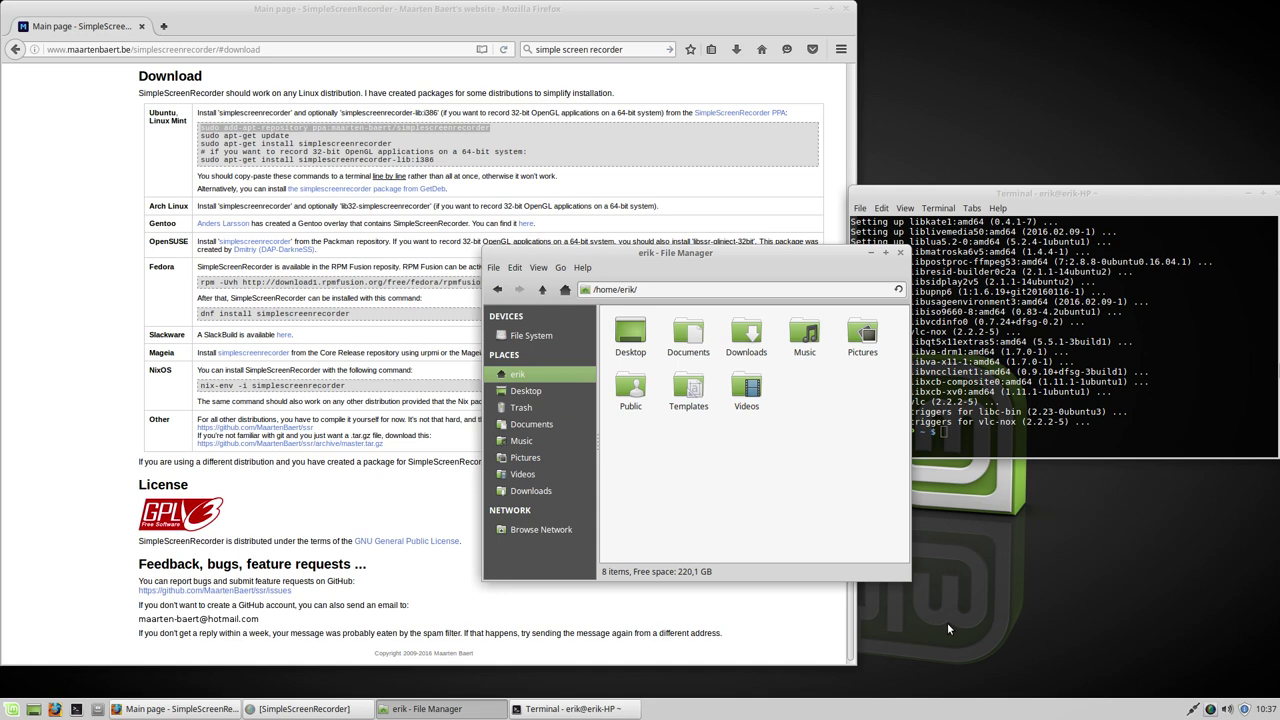
Enter the command "sudo apt install simplescreenrecorder" at the terminal prompt without running it
left_click(1048, 204)
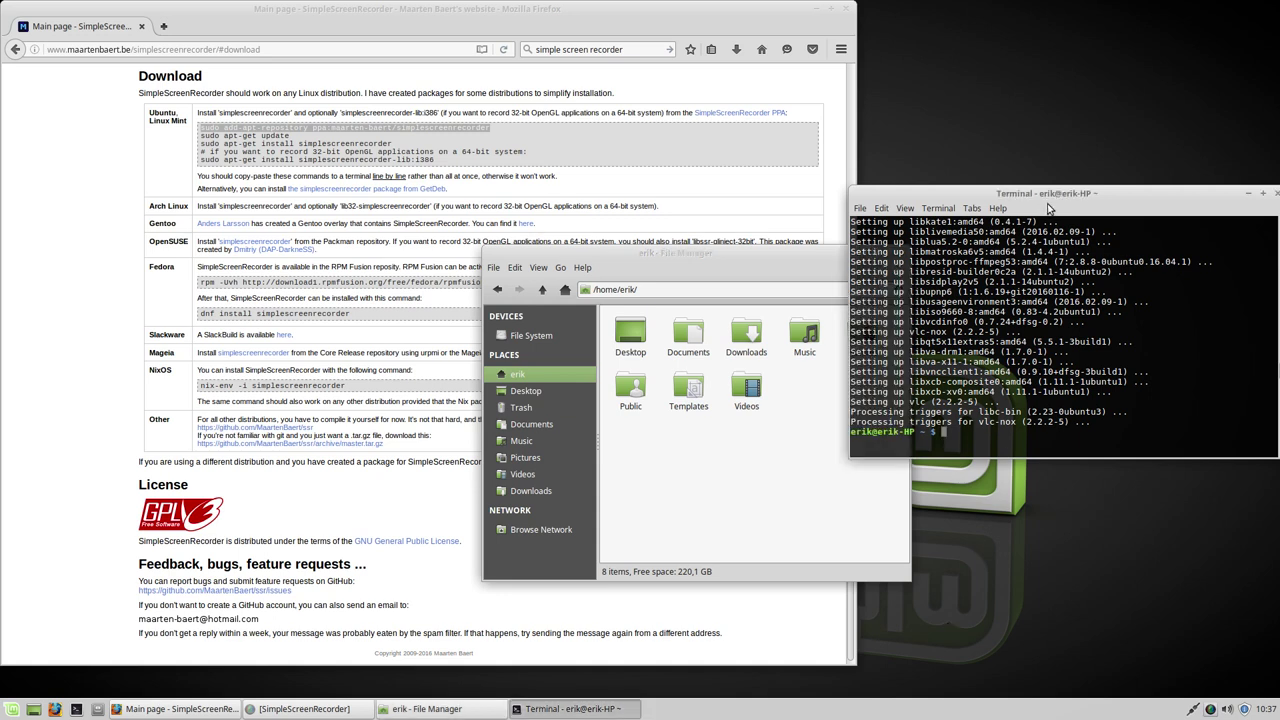
key("Up")
key("BackSpace")
key("BackSpace")
key("BackSpace")
type("simplescreenrecorder")
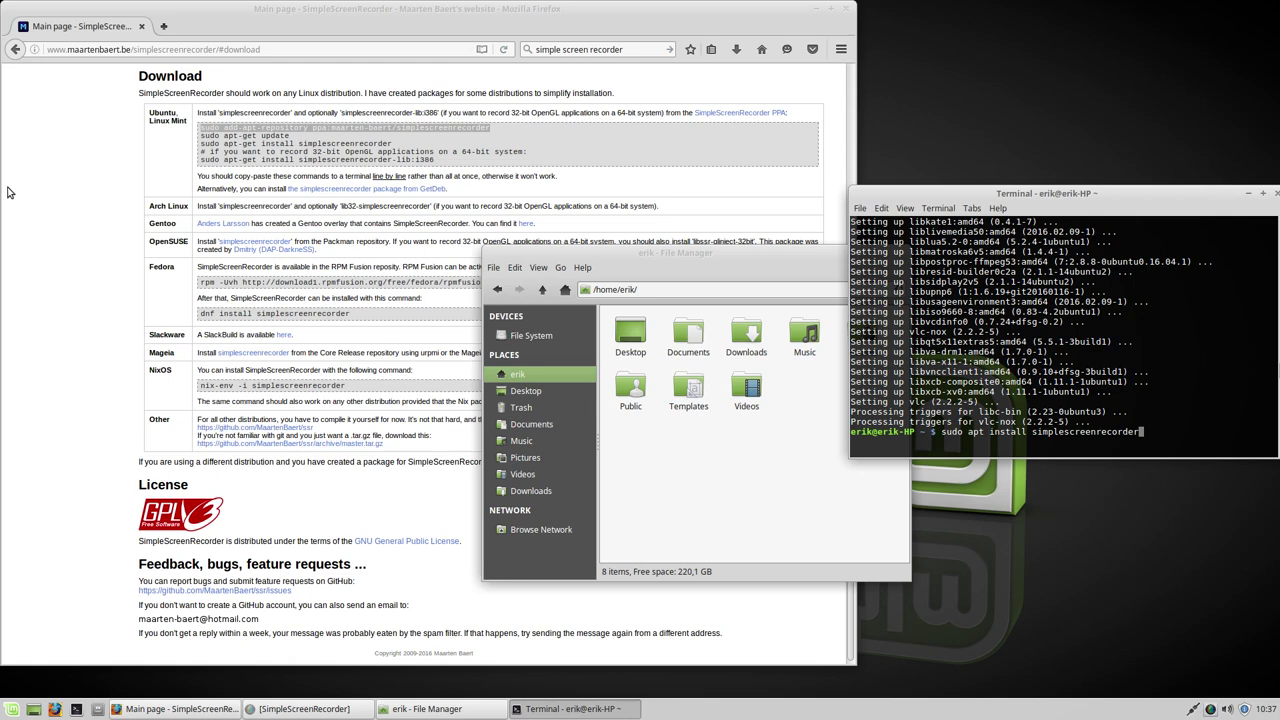
Examine the SimpleScreenRecorder site's address and its three Ubuntu/Linux Mint installation commands in Firefox
left_click(63, 176)
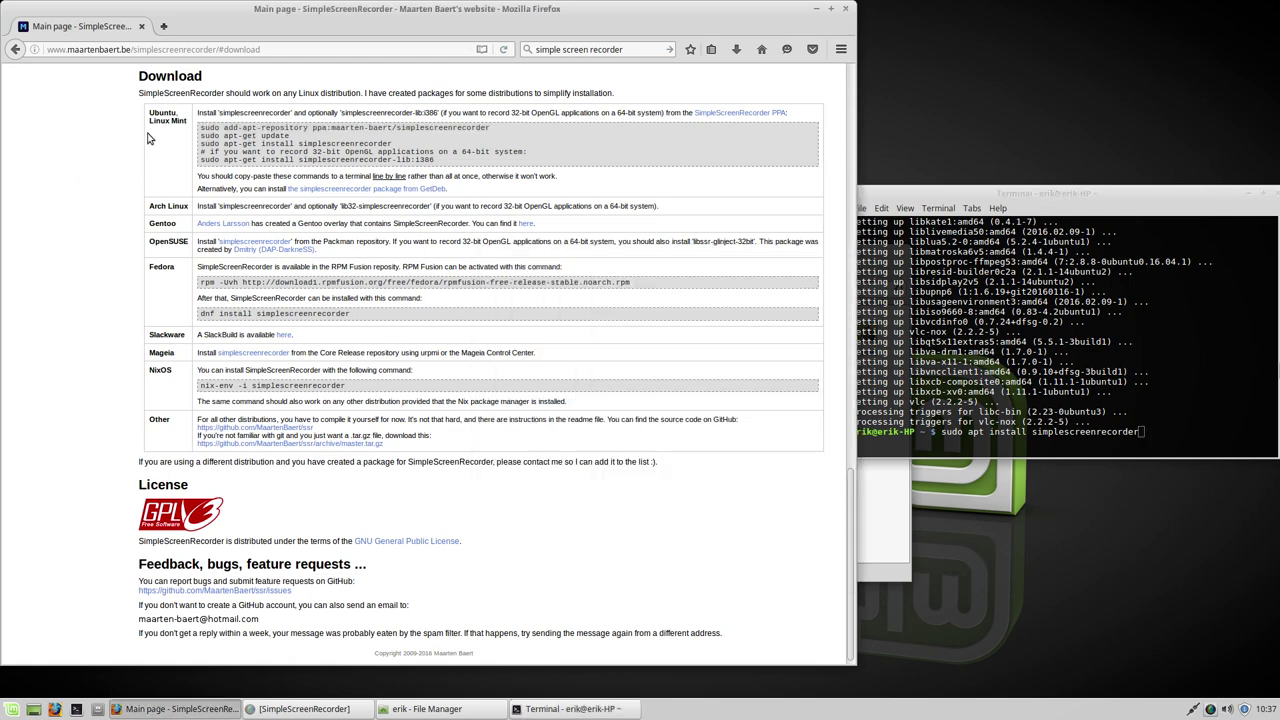
left_click_drag(68, 49, 131, 49)
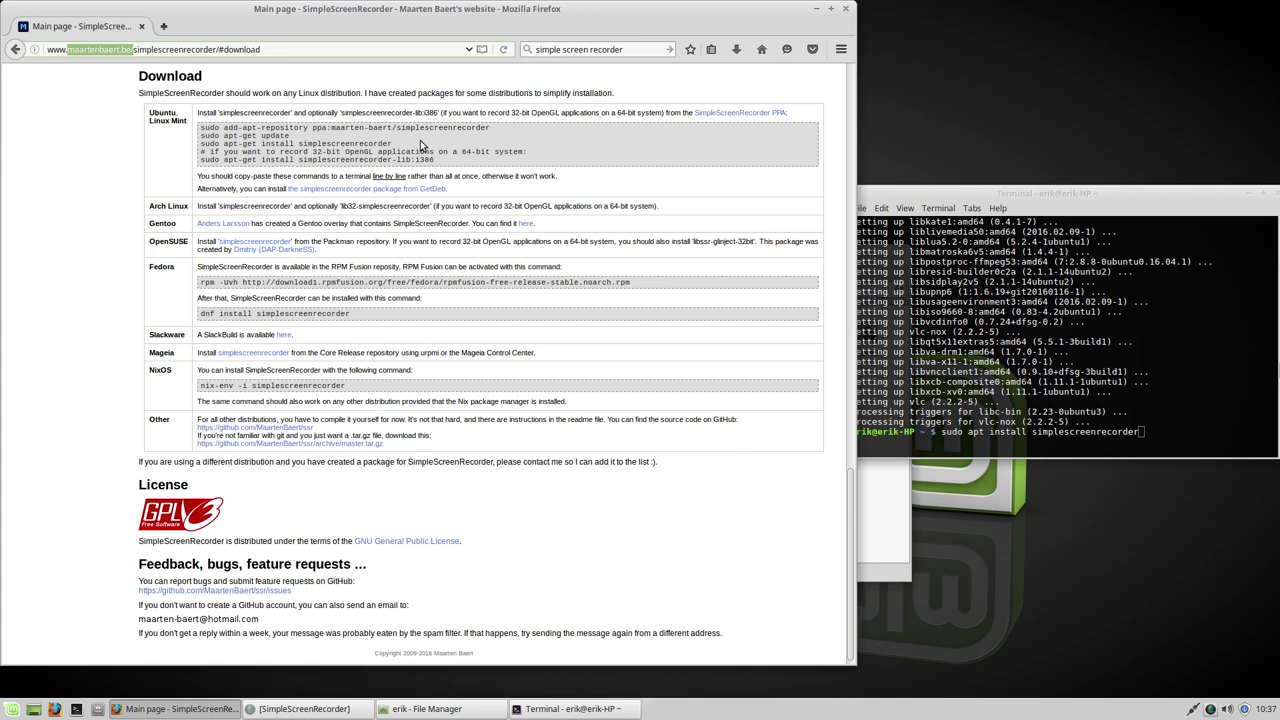
left_click_drag(392, 145, 197, 131)
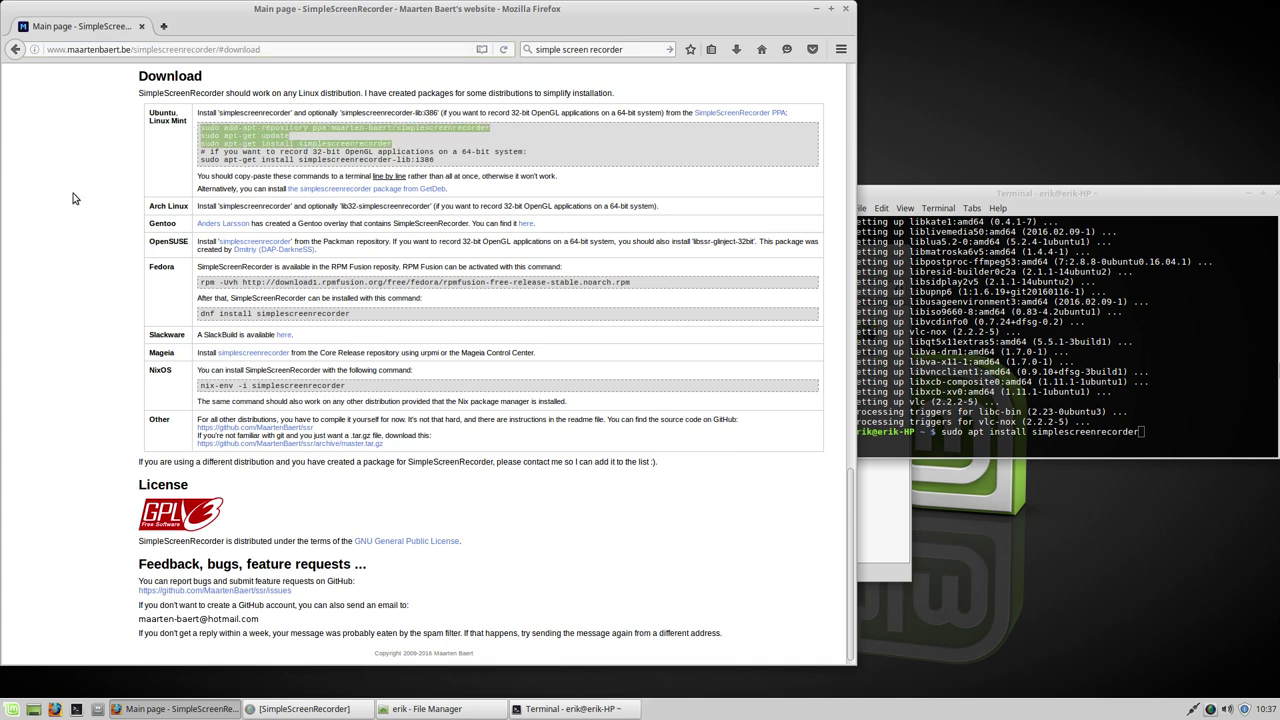
Recall the earlier "sudo apt update" command in the terminal without running it
left_click(969, 370)
key("Up")
key("Up")
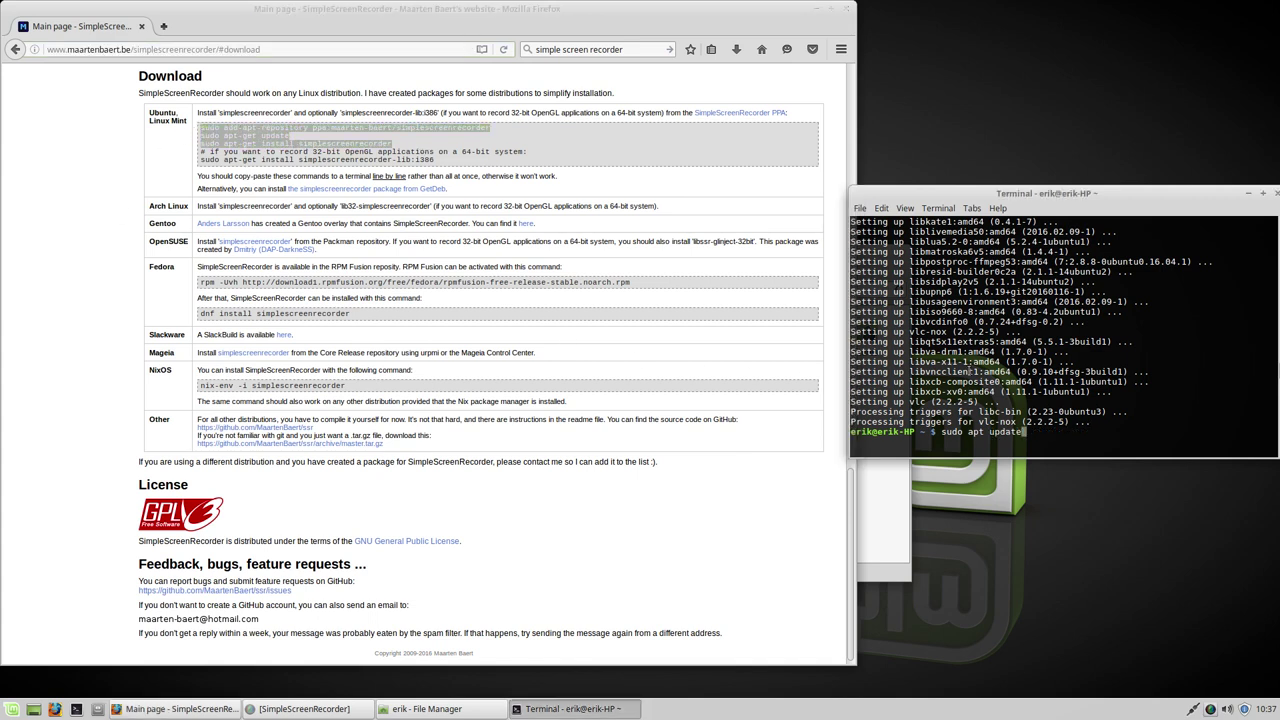
key("Down")
key("Down")
Close the terminal, Firefox and File Manager windows to clear the desktop
left_click(1276, 193)
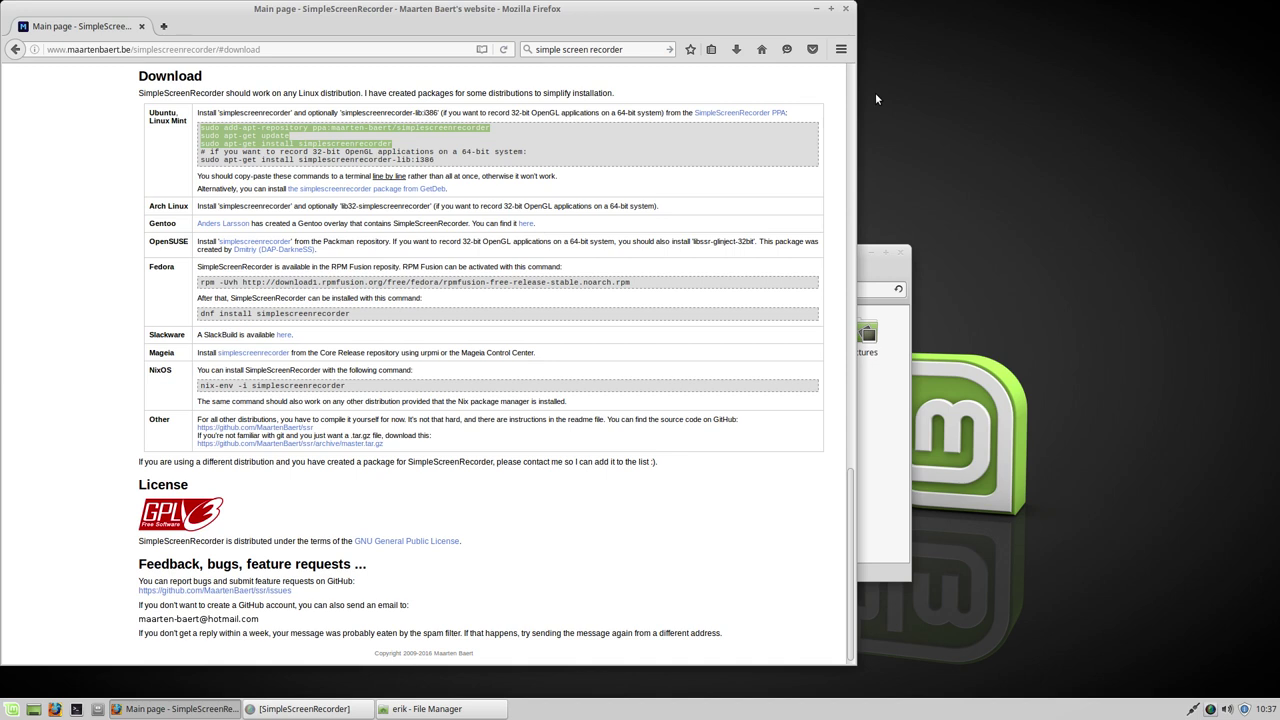
left_click(846, 10)
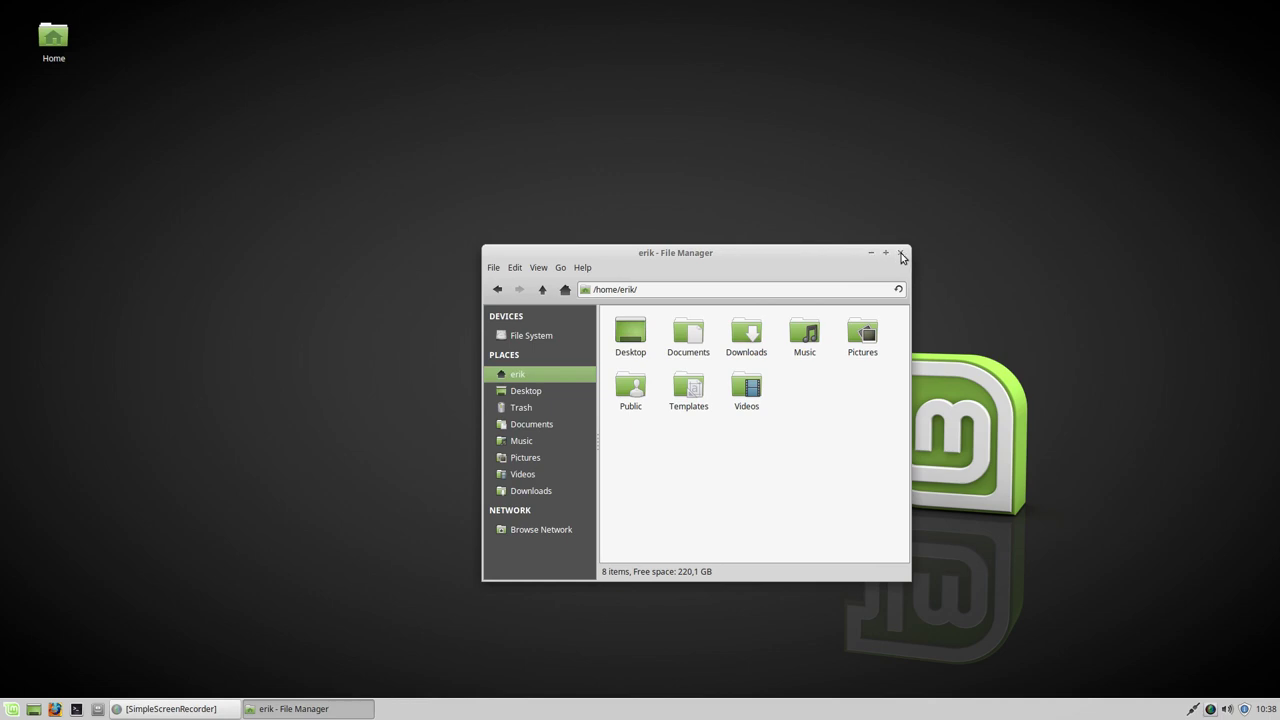
left_click(900, 254)
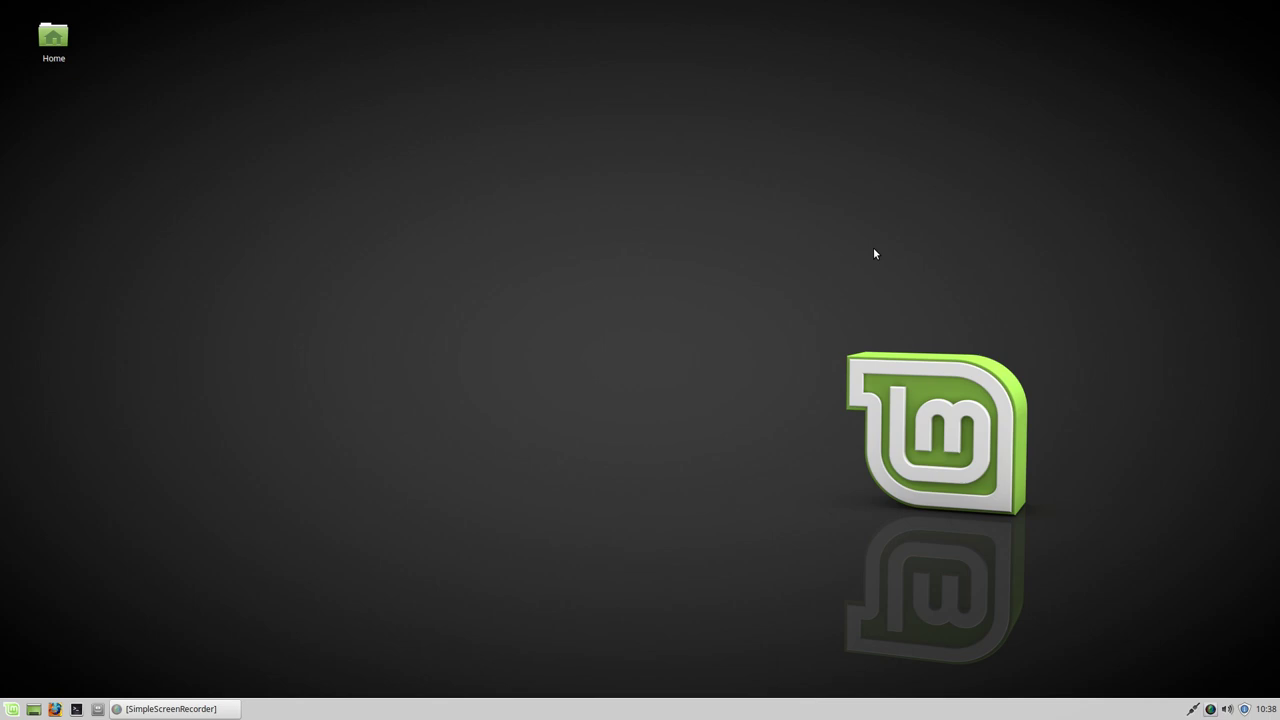
Open the Update Manager and accept the "Optimize stability and security" update policy
left_click(1245, 709)
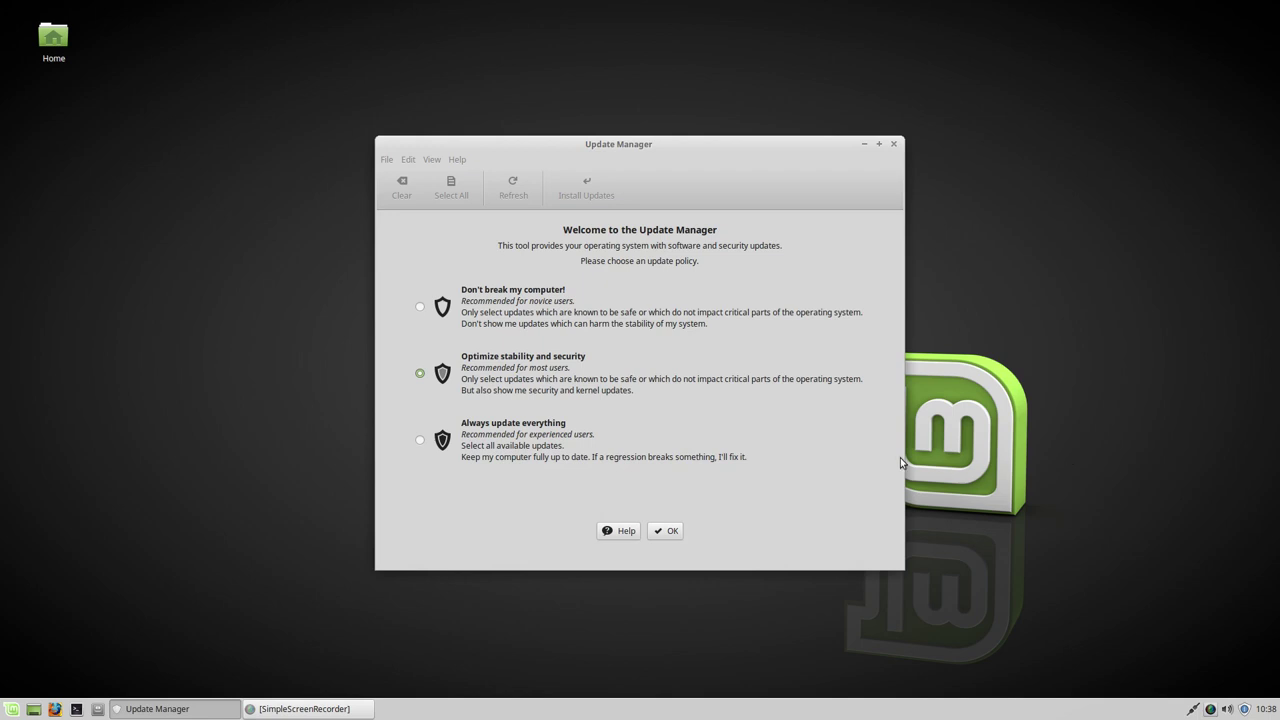
left_click(665, 531)
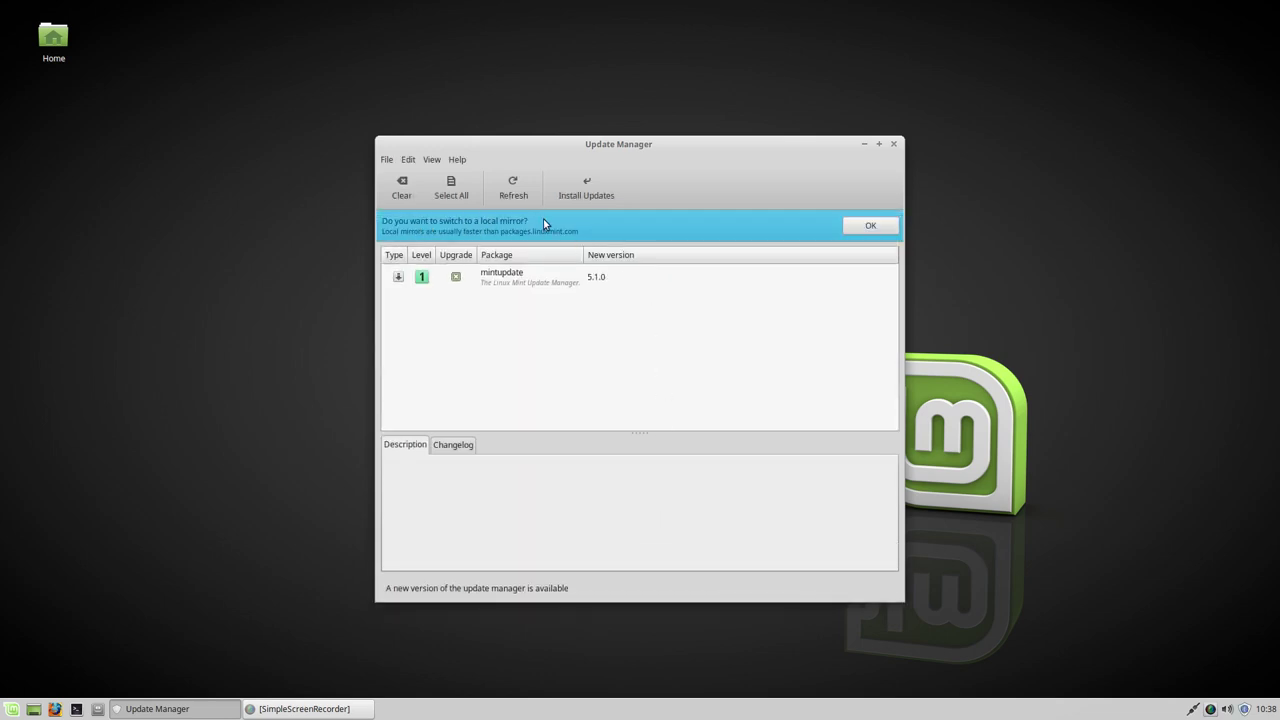
Accept switching to a local mirror, enter the account password, and set the main (sarah) mirror to efemef.ovh
left_click(871, 226)
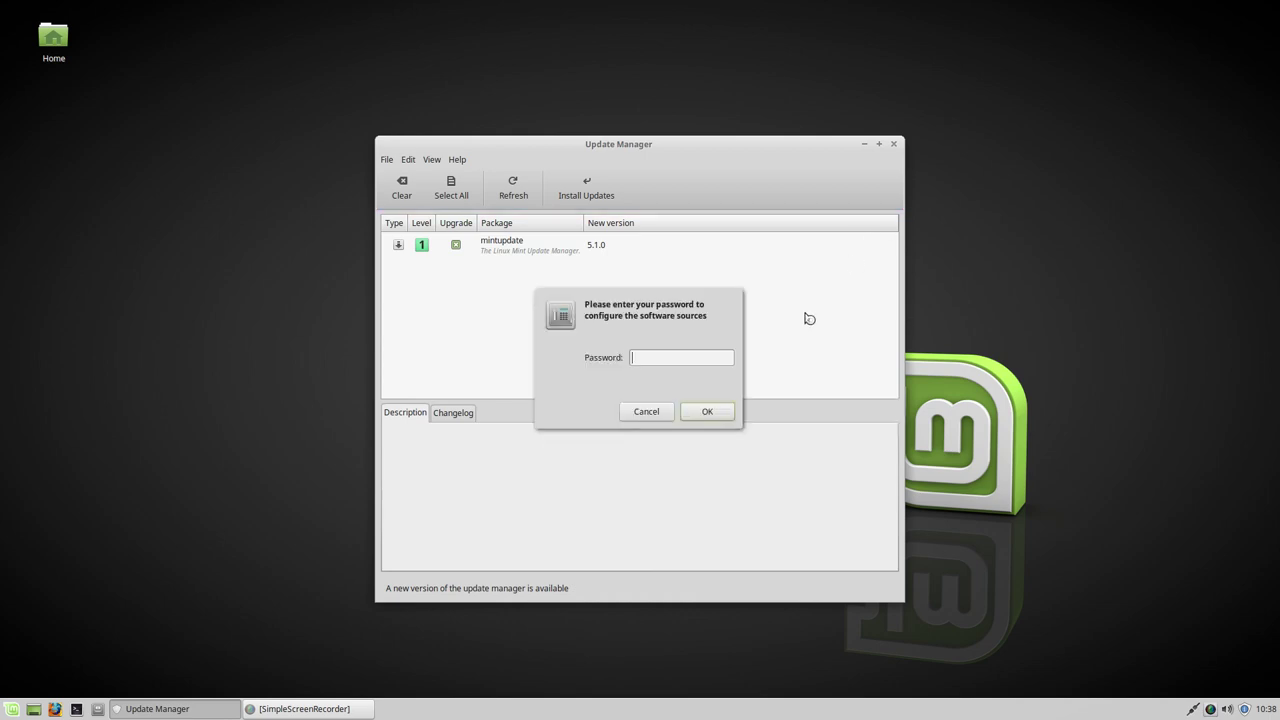
type("•••••")
key("Return")
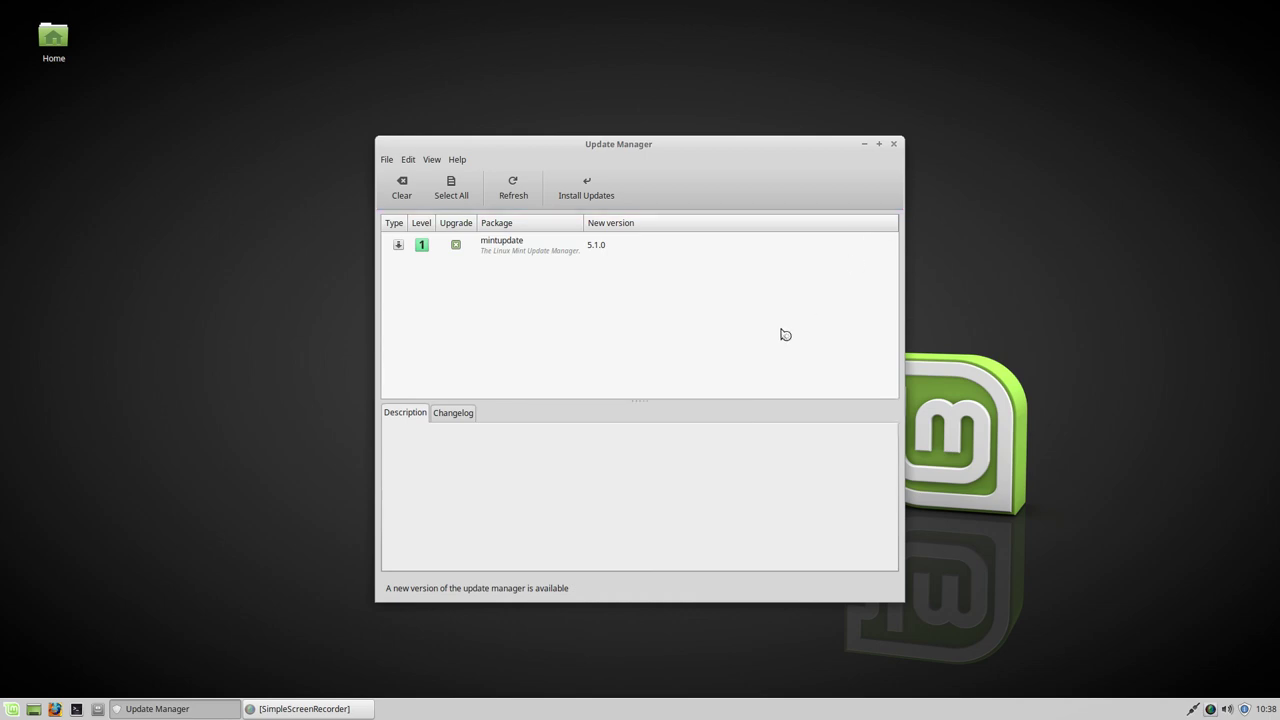
left_click(718, 306)
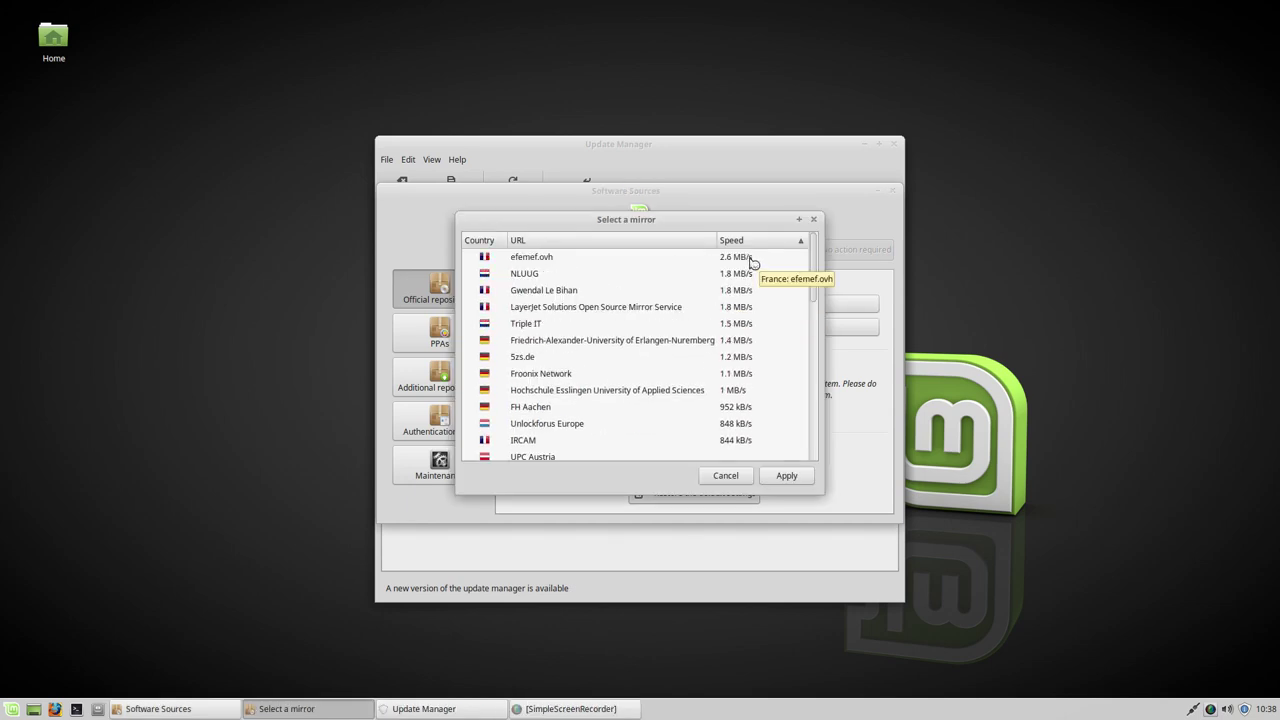
left_click(735, 258)
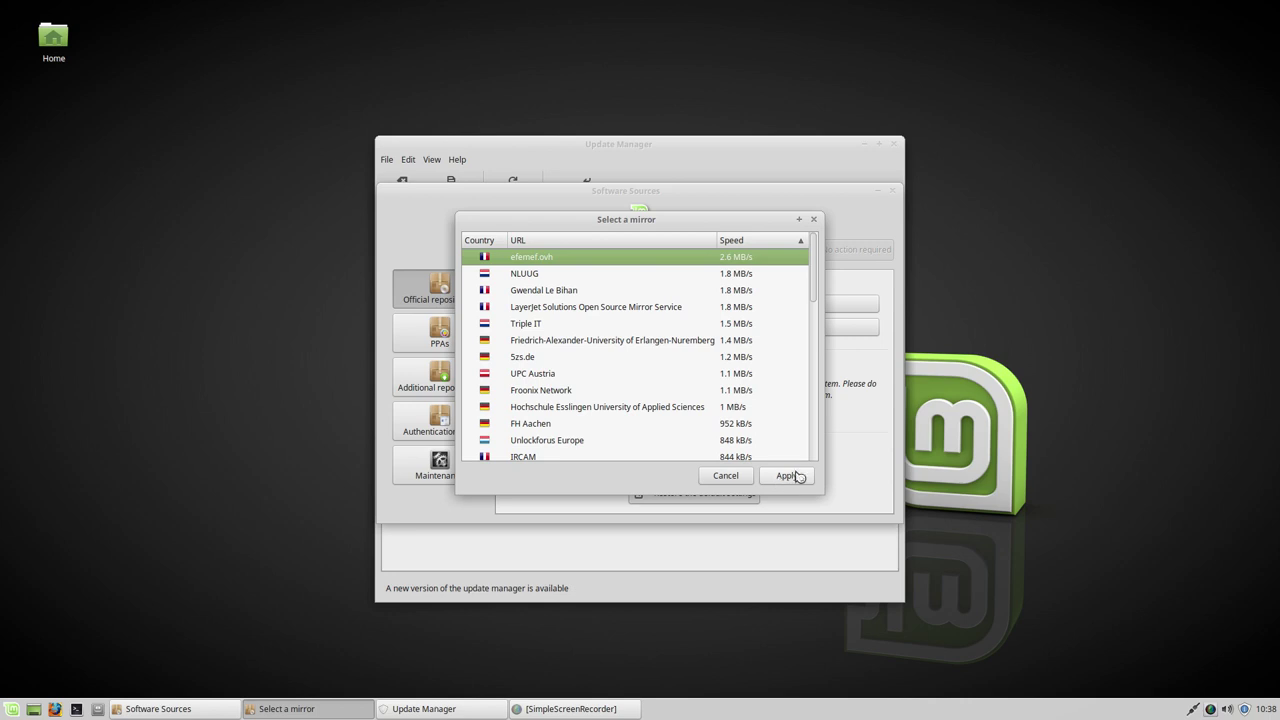
left_click(786, 476)
left_click(697, 331)
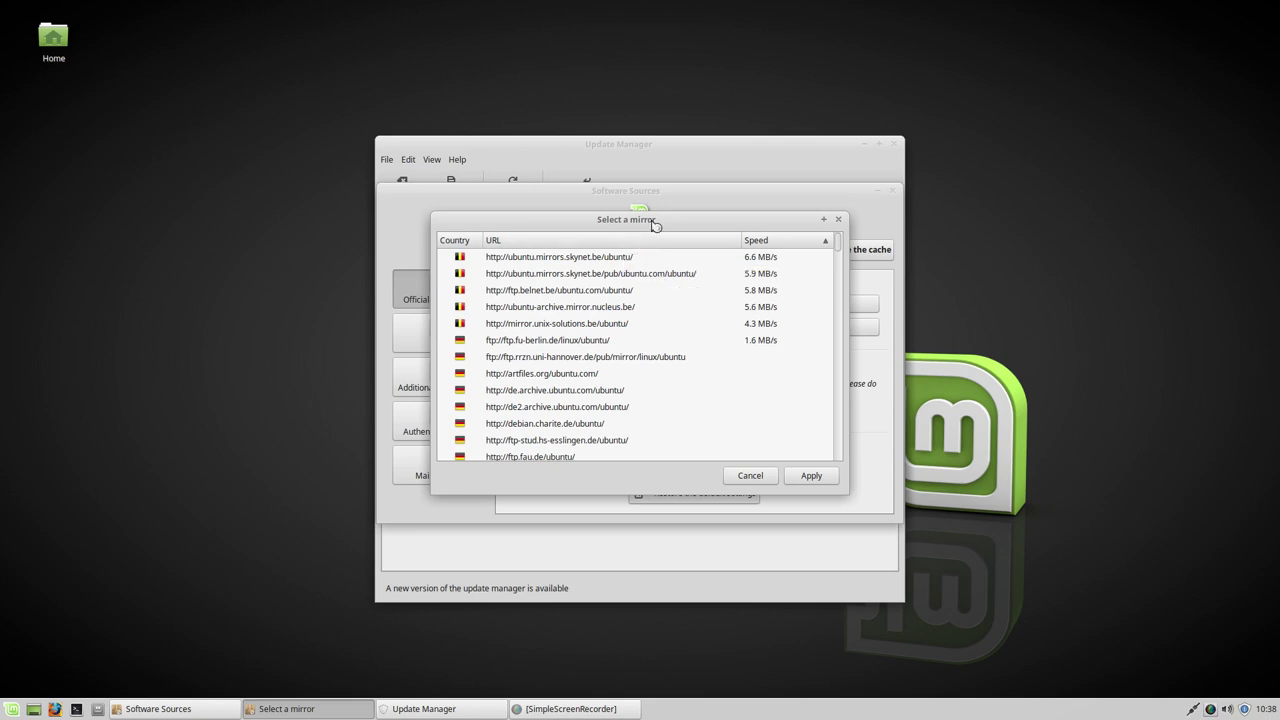
mouse_move(651, 223)
left_mouse_down()
mouse_move(659, 362)
mouse_move(674, 234)
left_mouse_up()
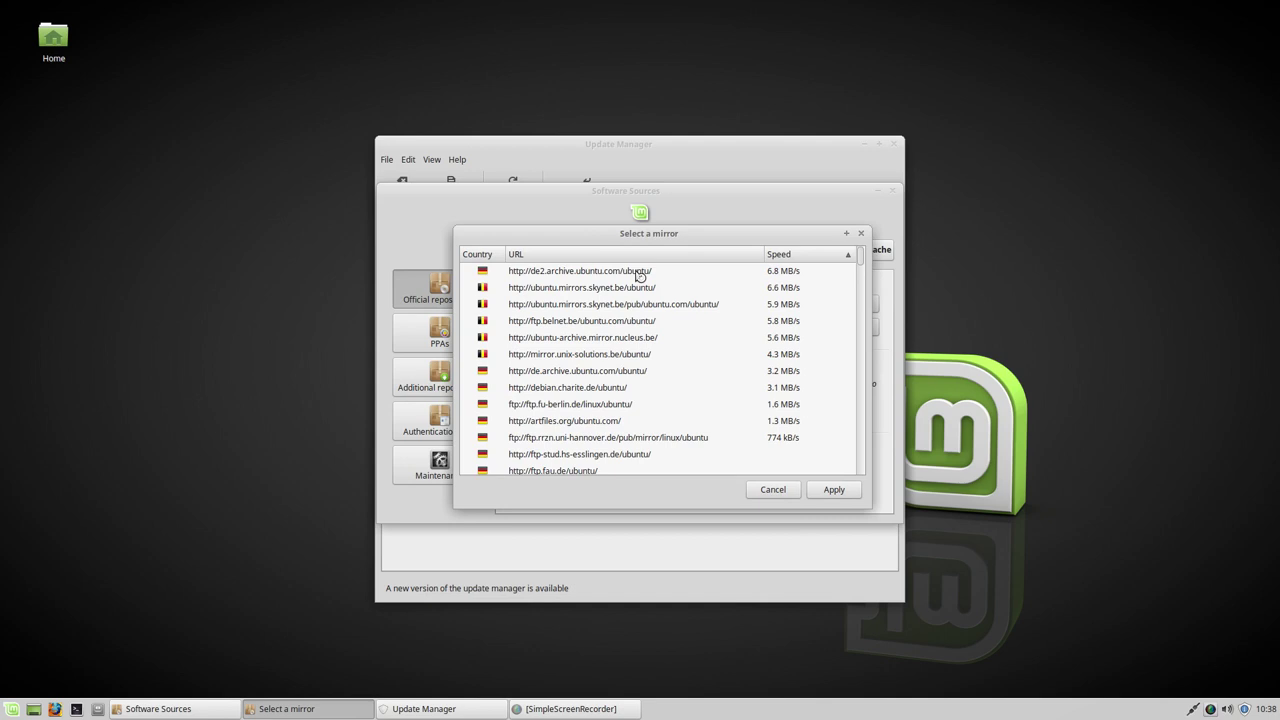
left_click(642, 273)
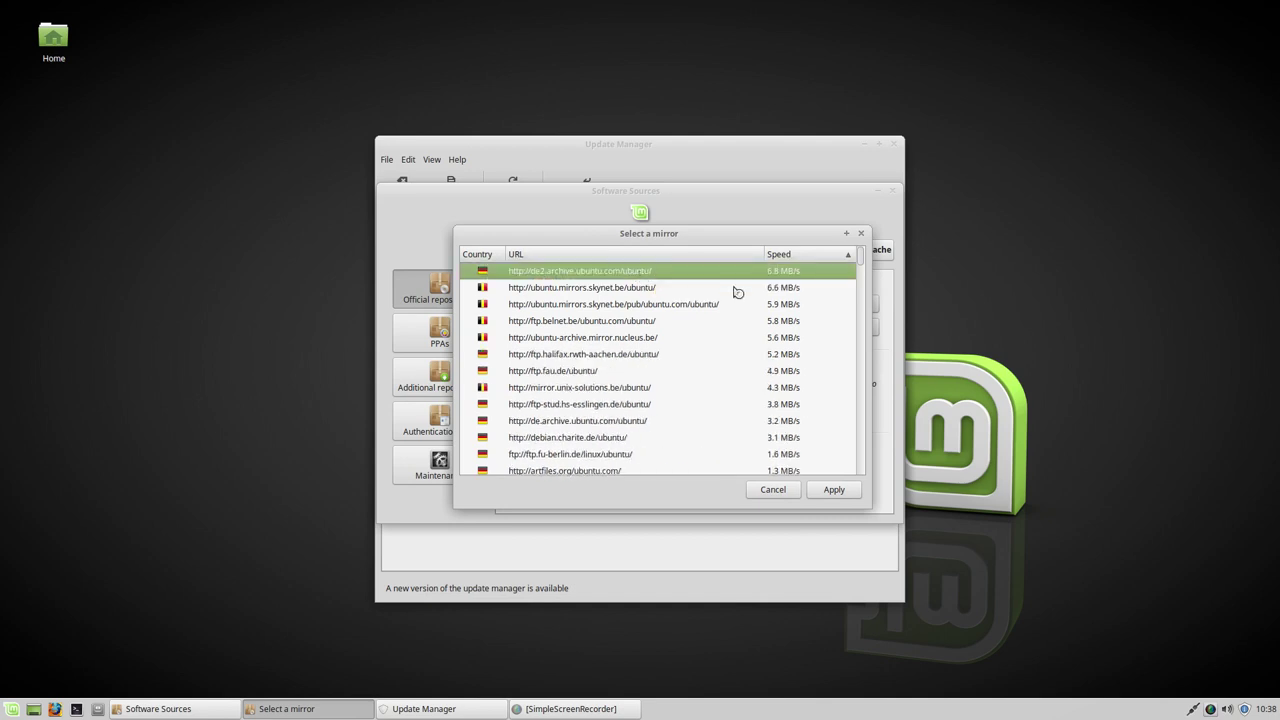
left_click(833, 490)
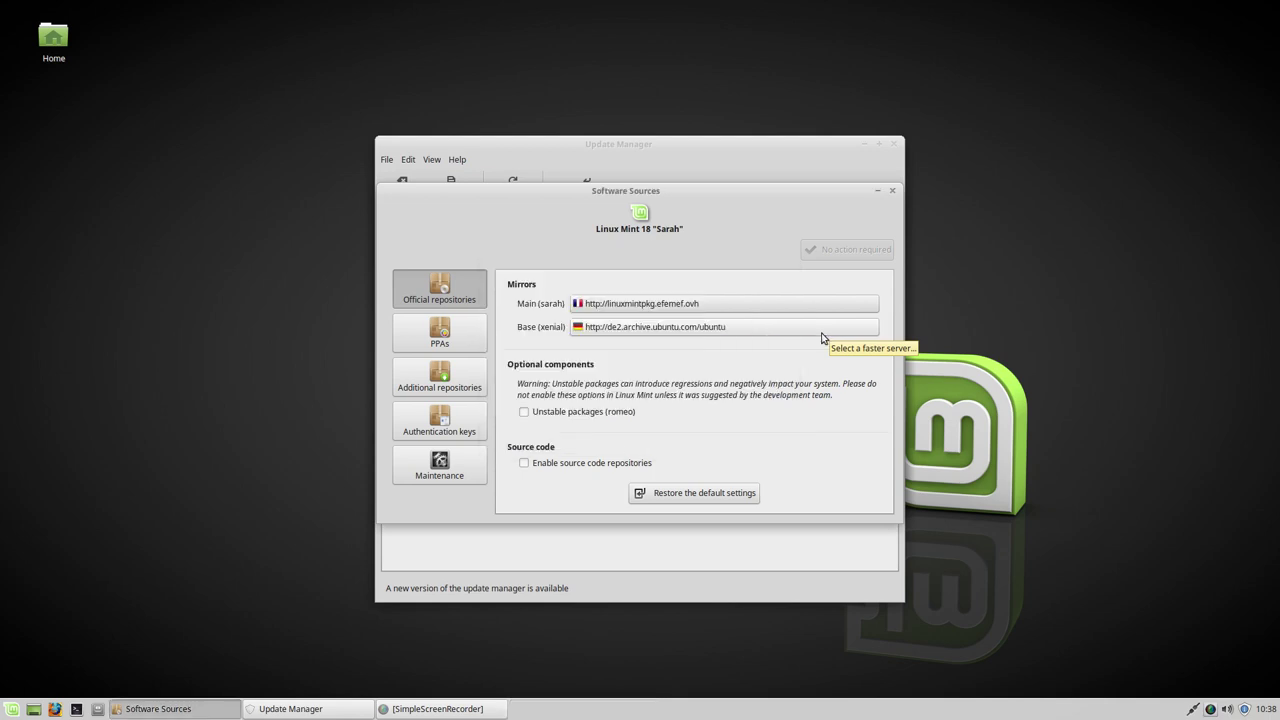
left_click(892, 190)
Install the mintupdate 5.1.0 update, authenticating with the account password
left_click(583, 193)
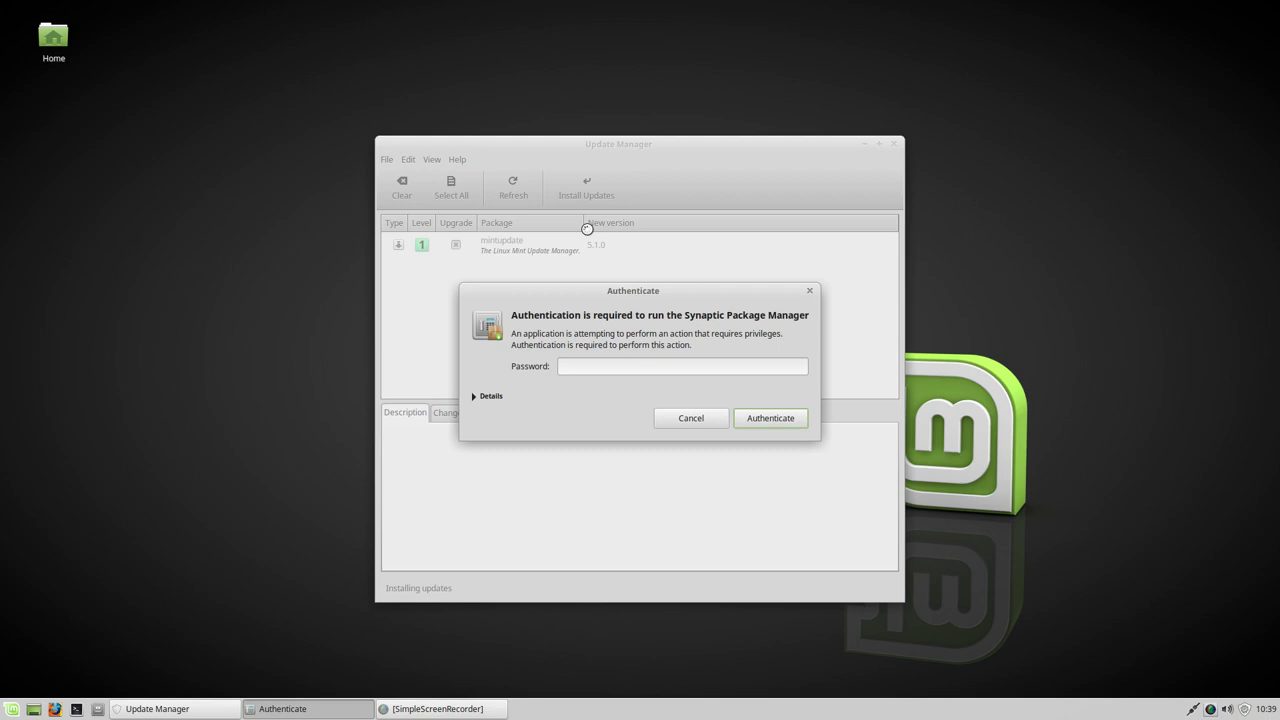
type("*****")
key("Return")
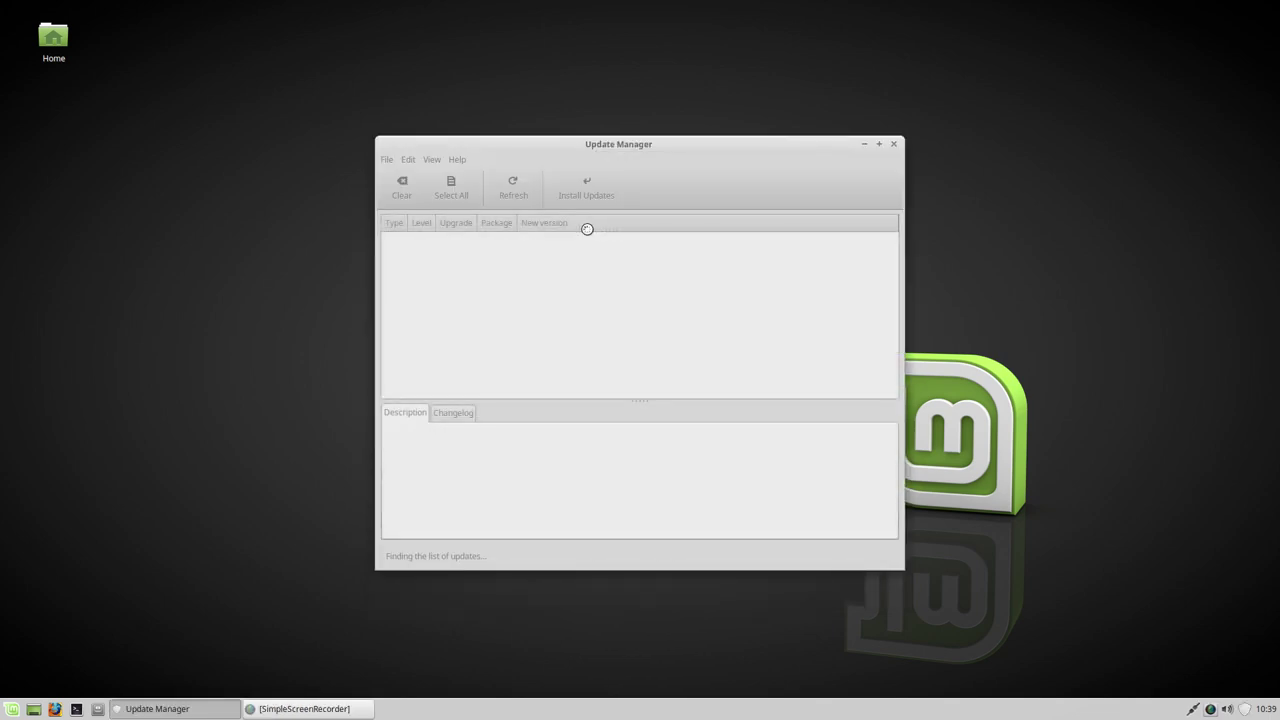
Install the recommended updates, accepting the additional package changes and authenticating with the account password
left_click(591, 197)
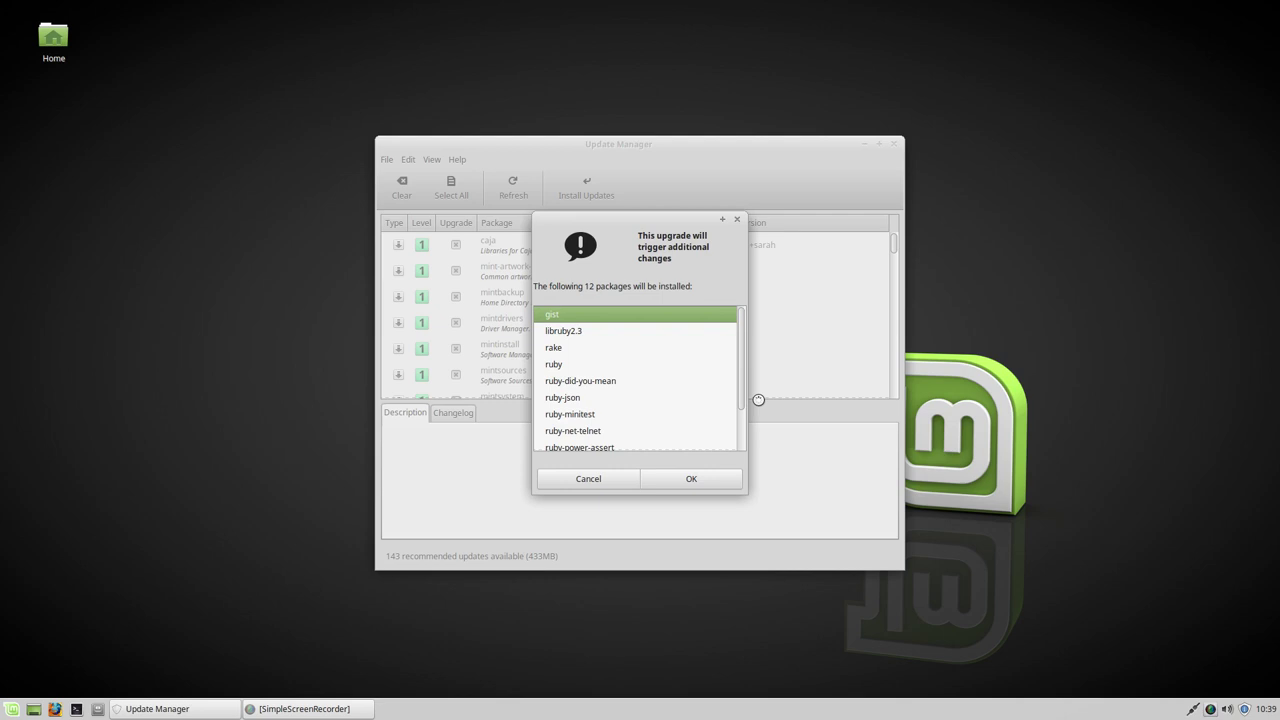
left_click(718, 482)
type("*****")
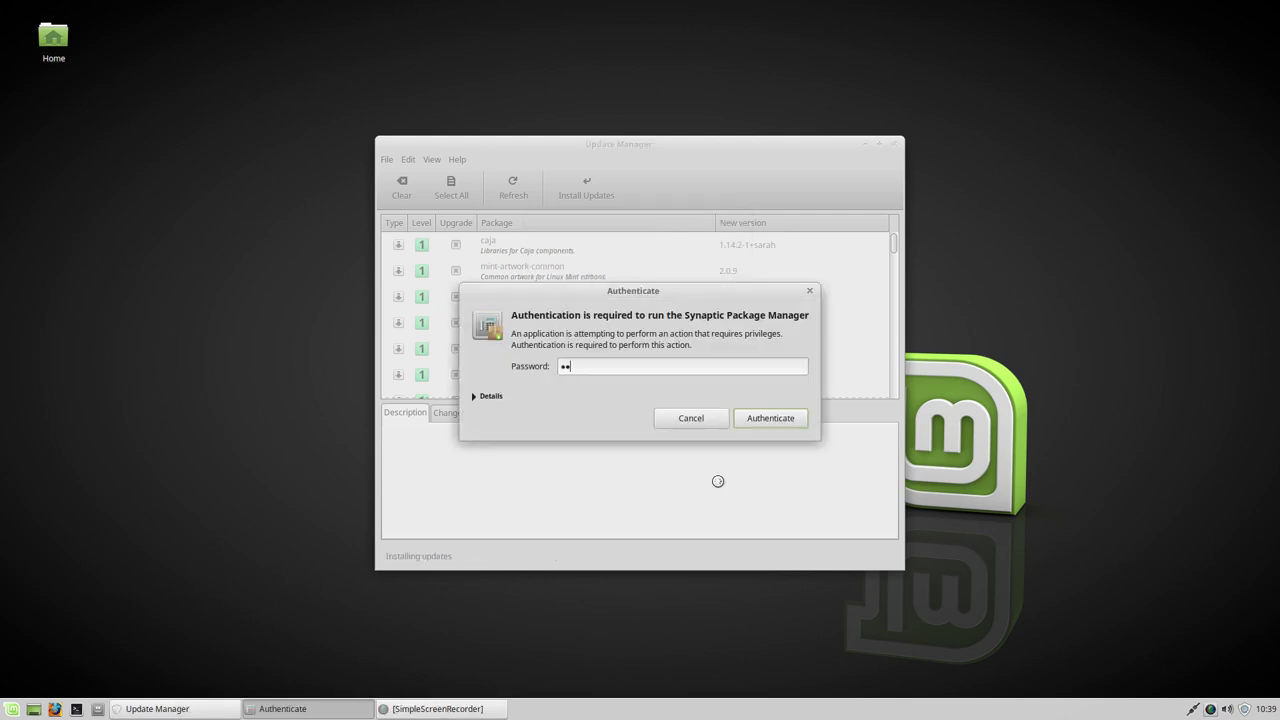
key("Return")
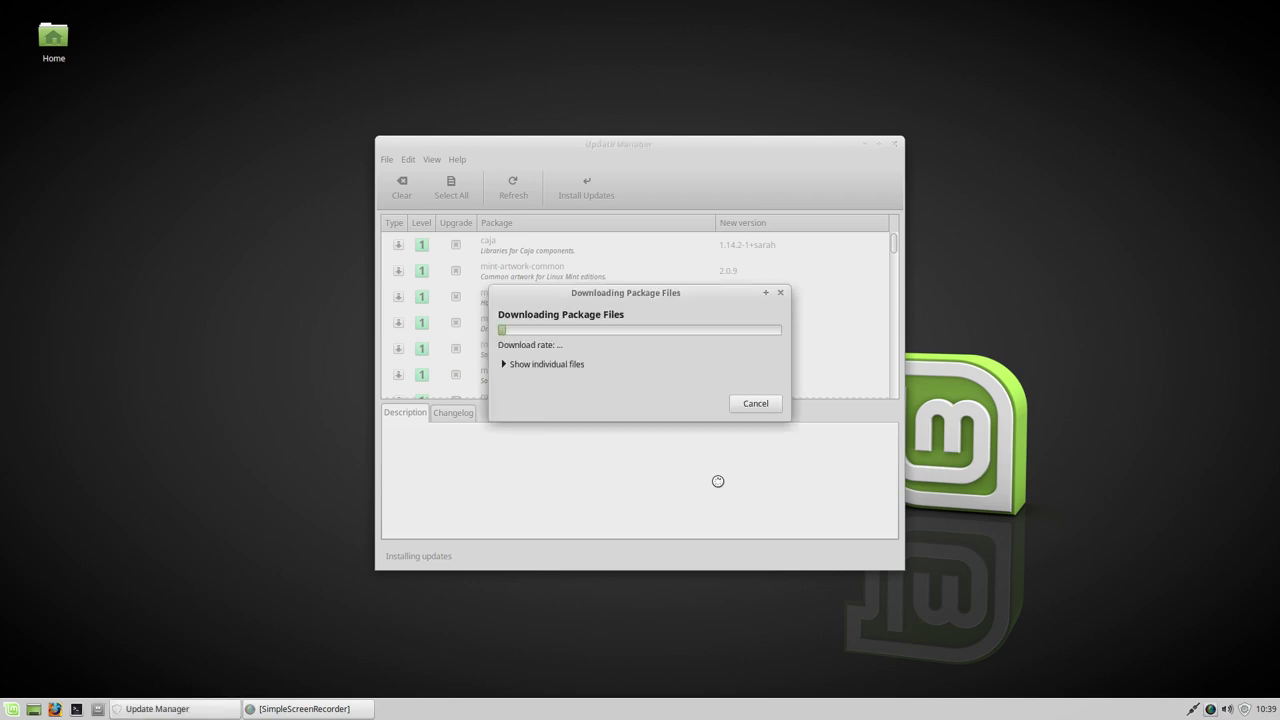
right_click(1210, 709)
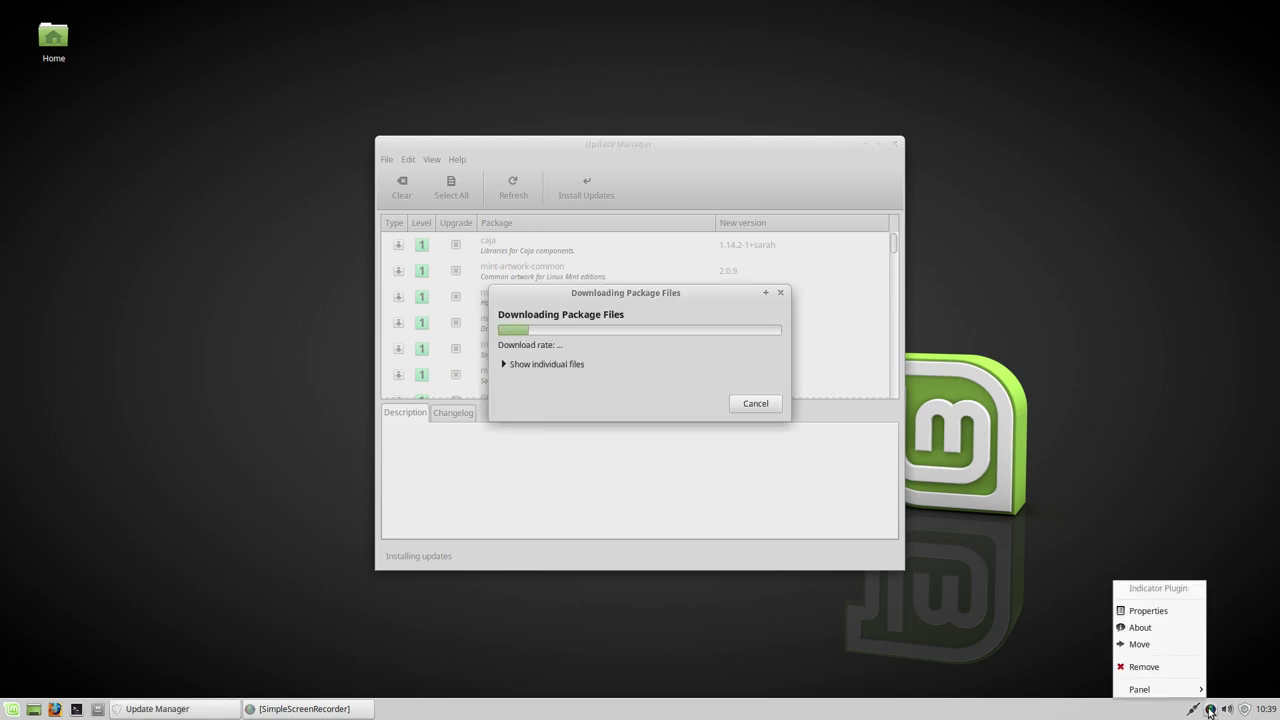
left_click(1210, 709)
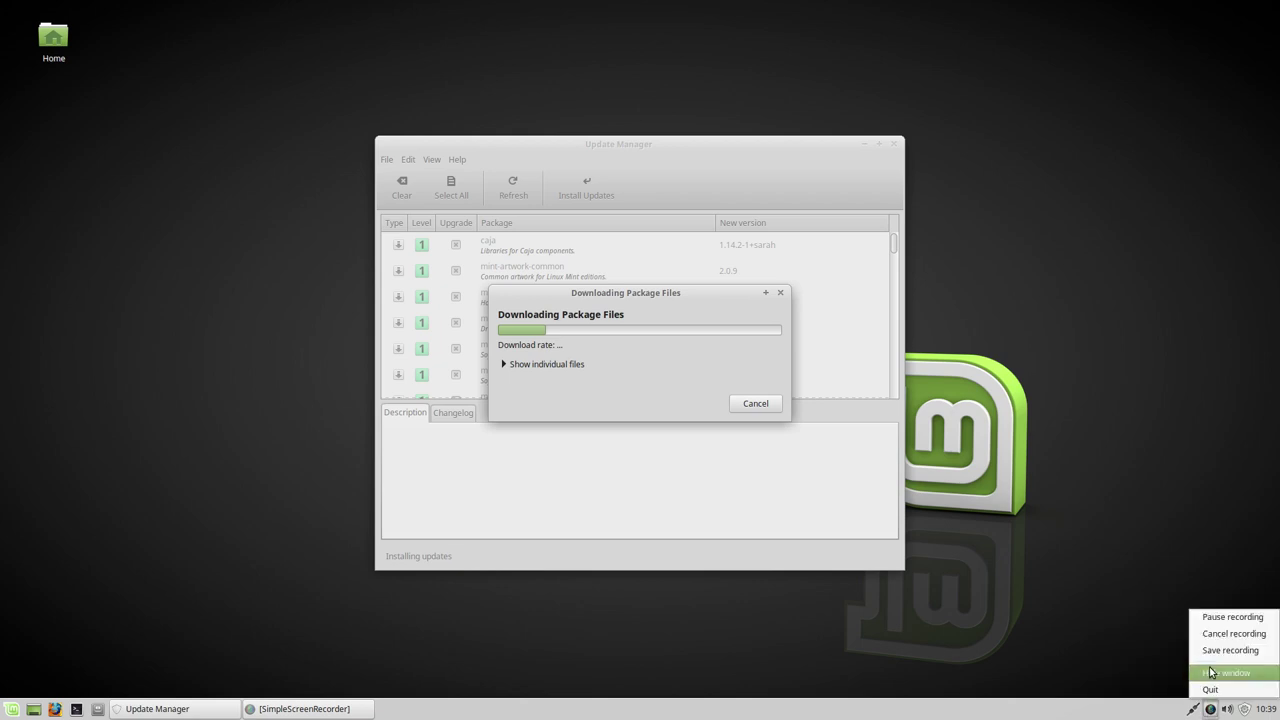
left_click(1225, 617)
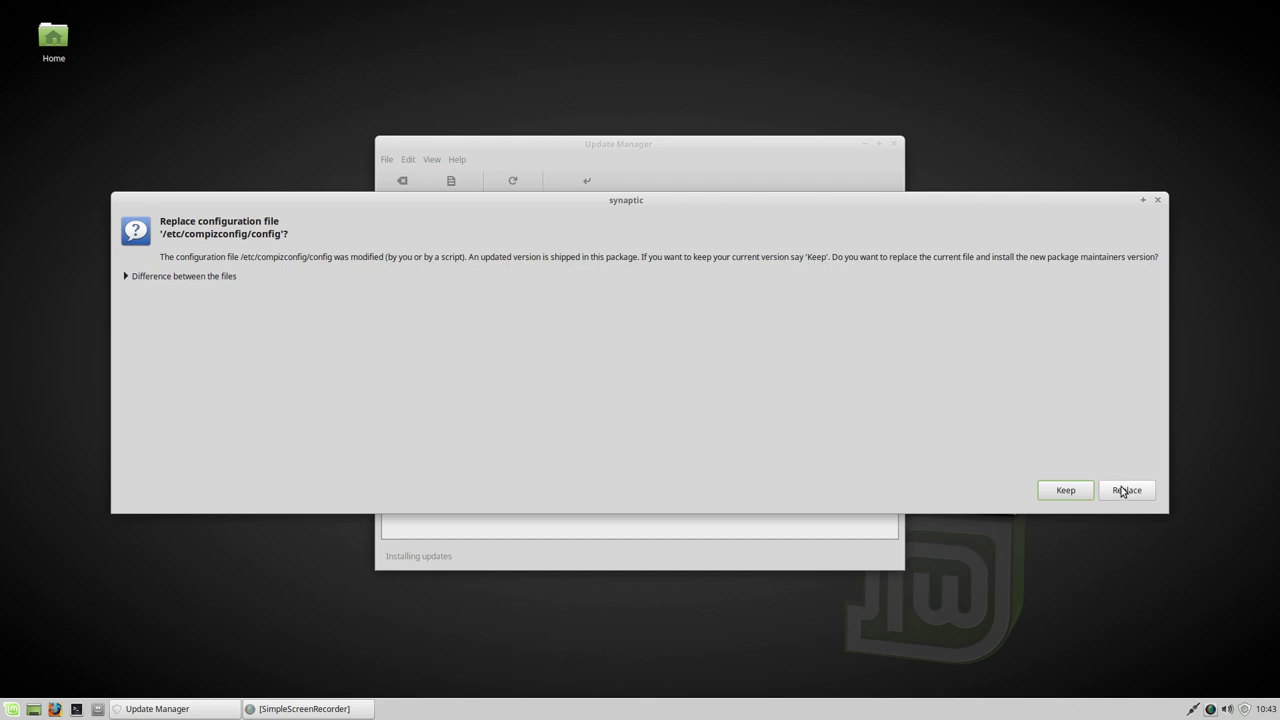
Review the differences in /etc/compizconfig/config and replace it with the package maintainer's version
left_click(125, 277)
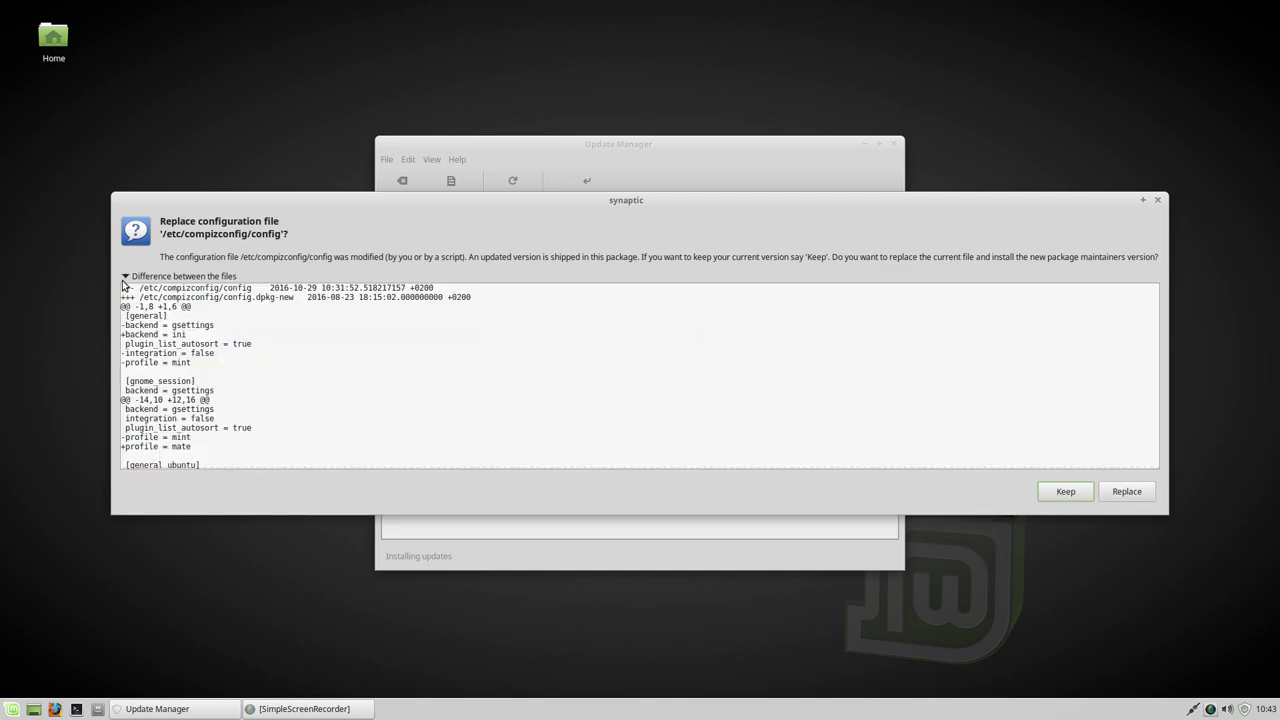
left_click(124, 280)
left_click(1120, 492)
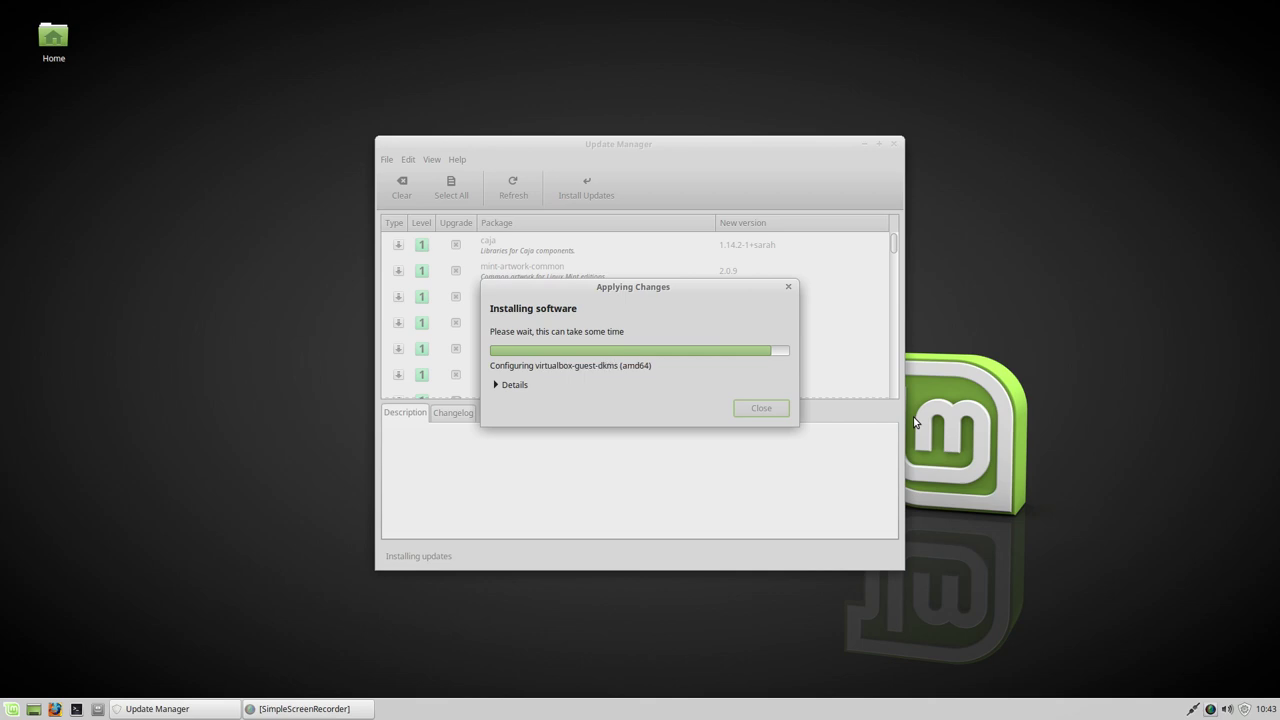
right_click(1211, 708)
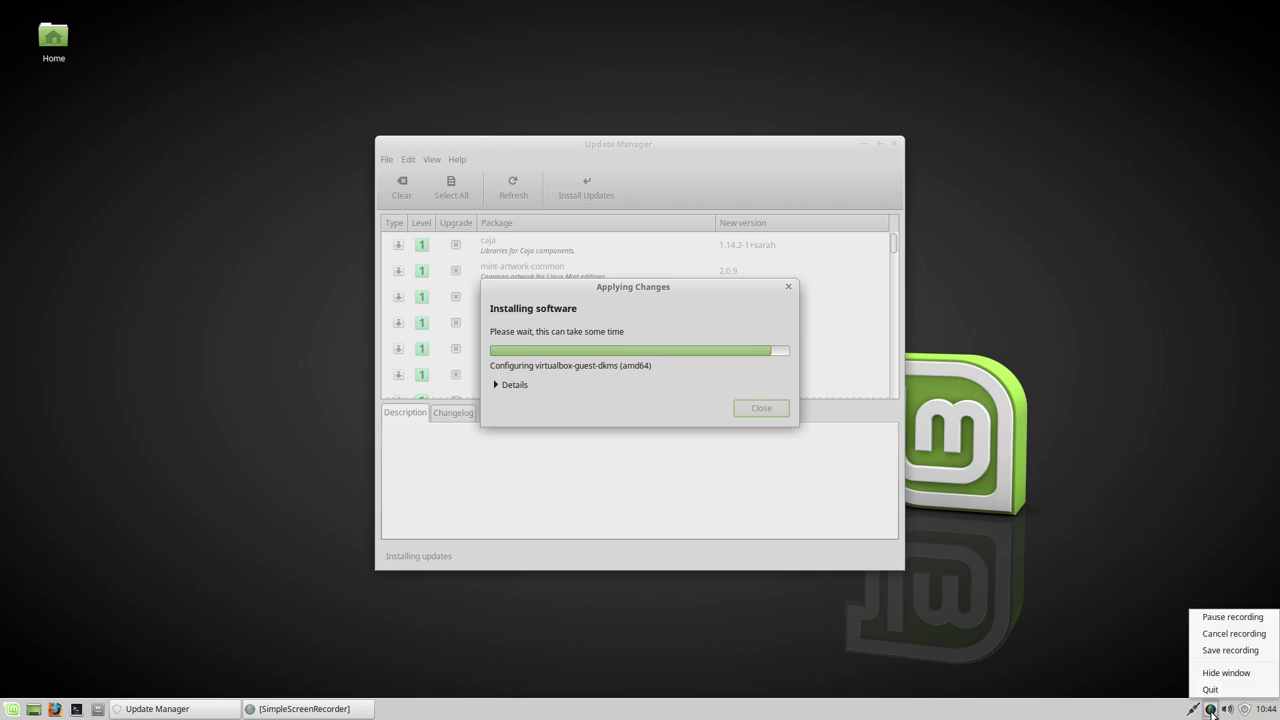
left_click(1227, 620)
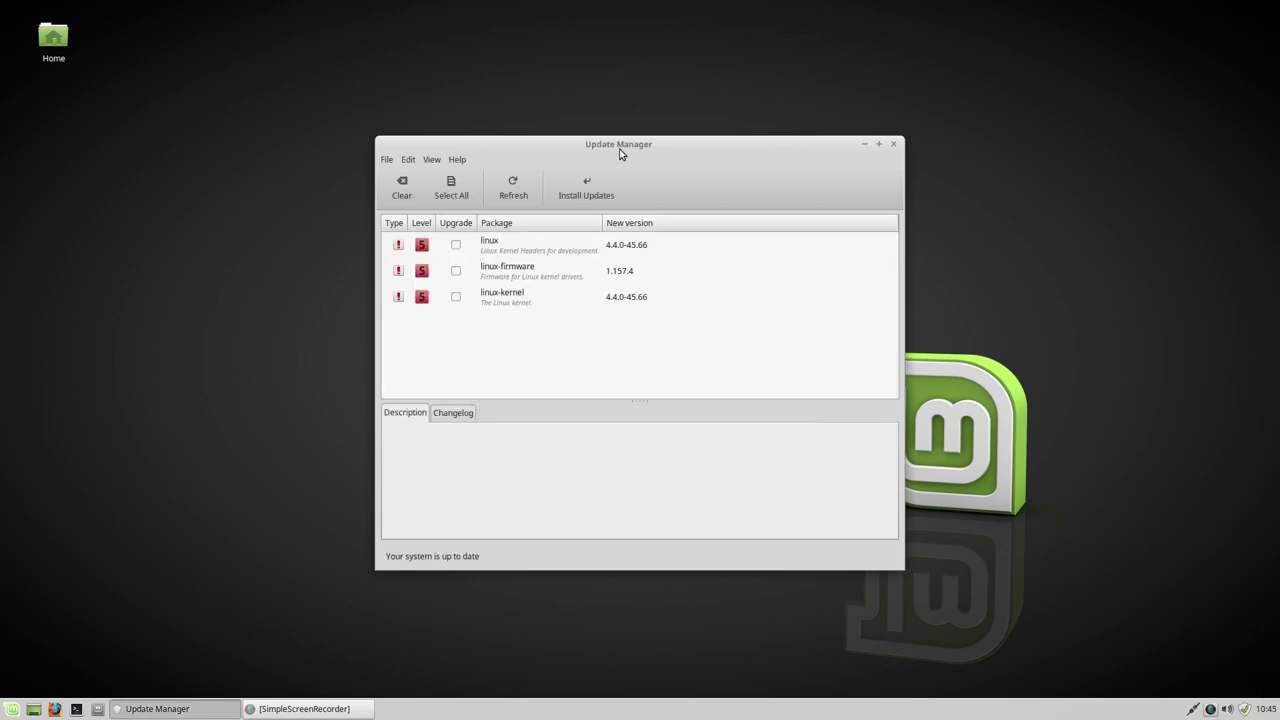
Open the Update Manager's list of Linux kernels, continuing past the caution notice
mouse_move(619, 153)
left_mouse_down()
mouse_move(667, 150)
mouse_move(622, 152)
left_mouse_up()
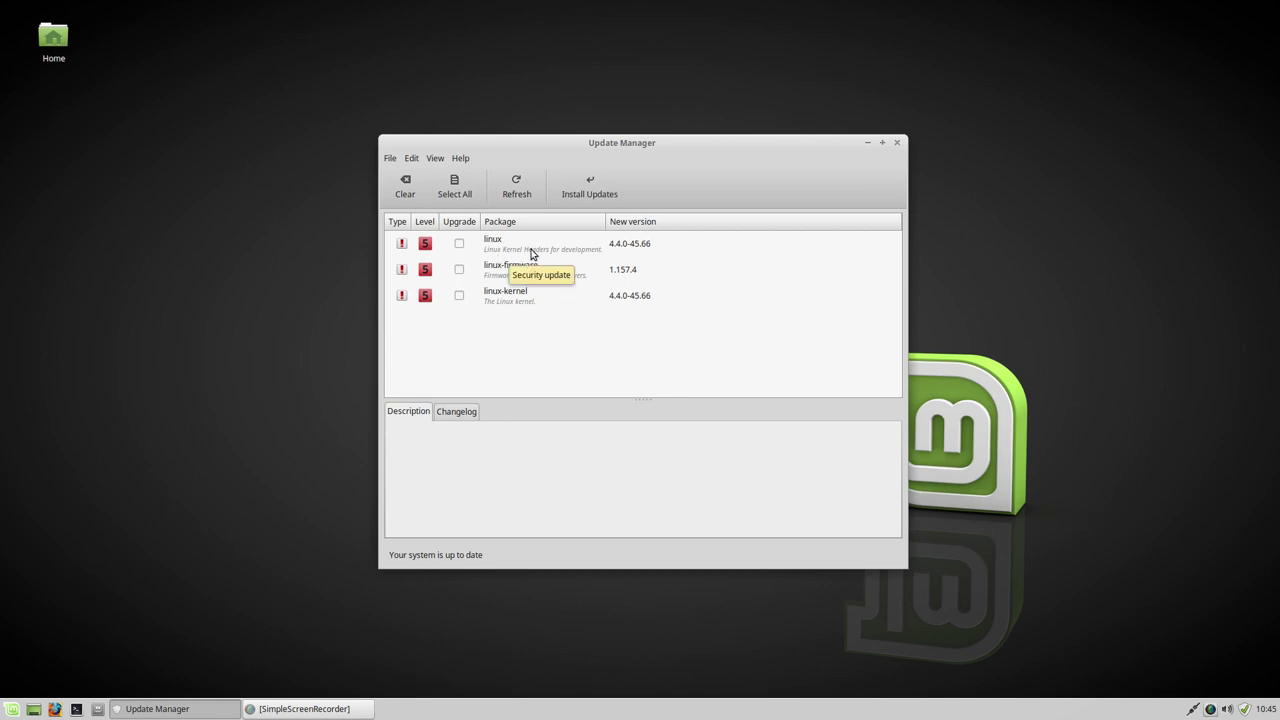
left_click(437, 163)
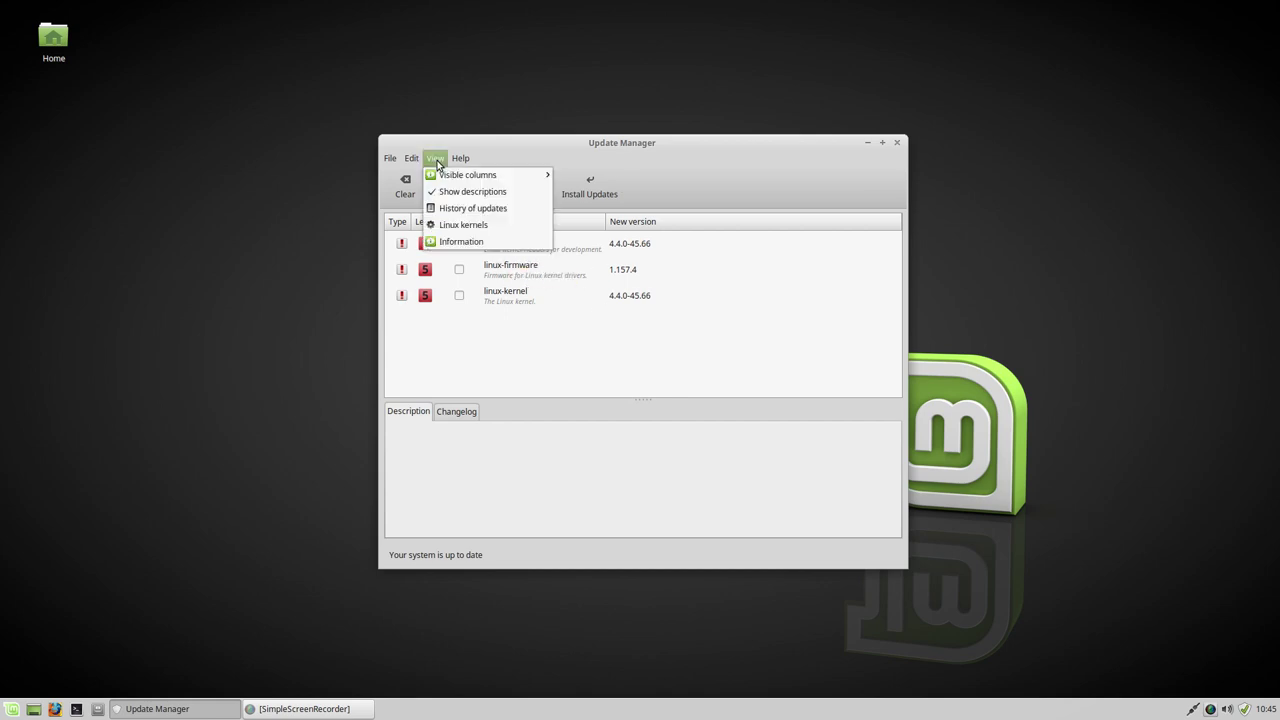
left_click(459, 226)
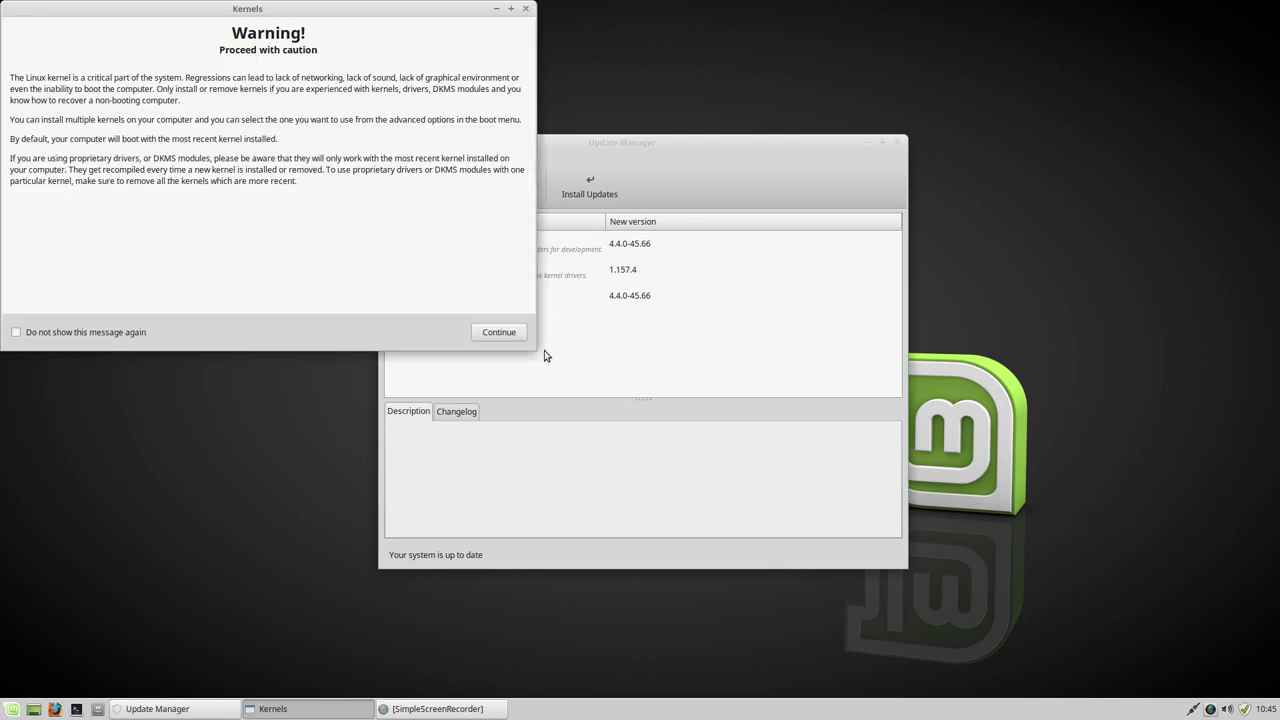
left_click(501, 337)
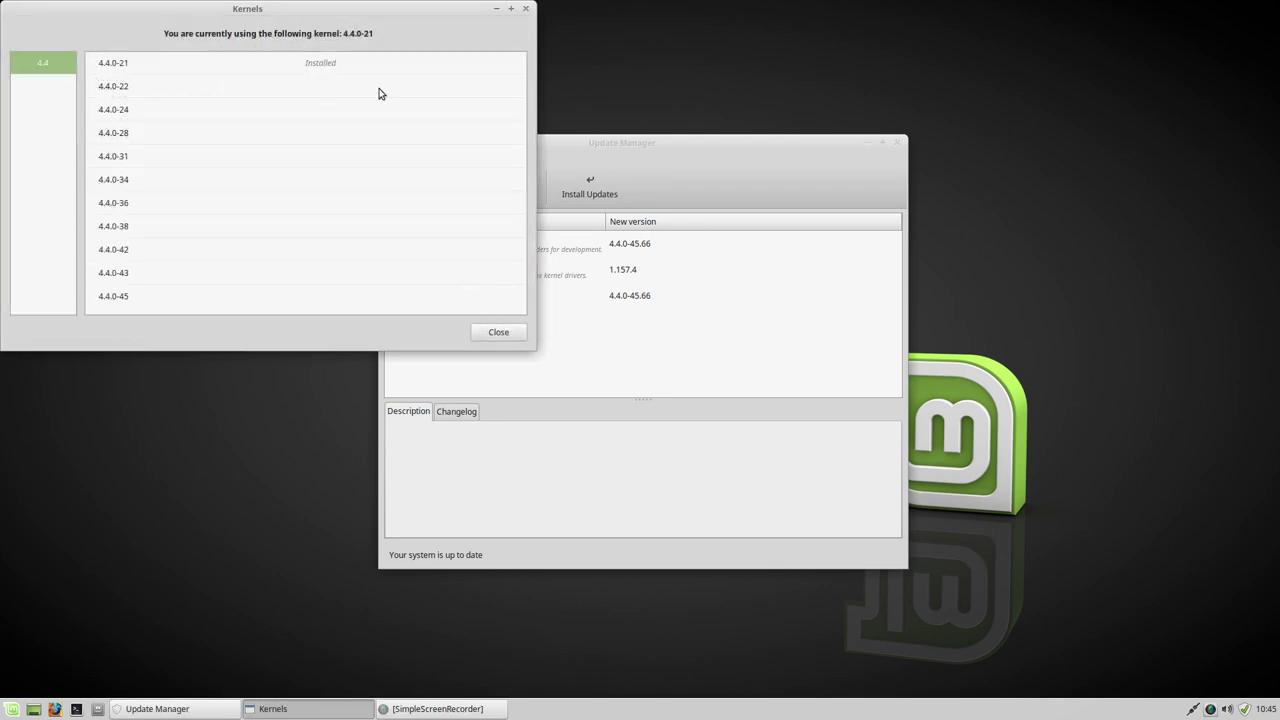
Move the Kernels window clear of the update list and expand the details of kernel 4.4.0-21
left_click_drag(330, 9, 686, 338)
left_click(504, 393)
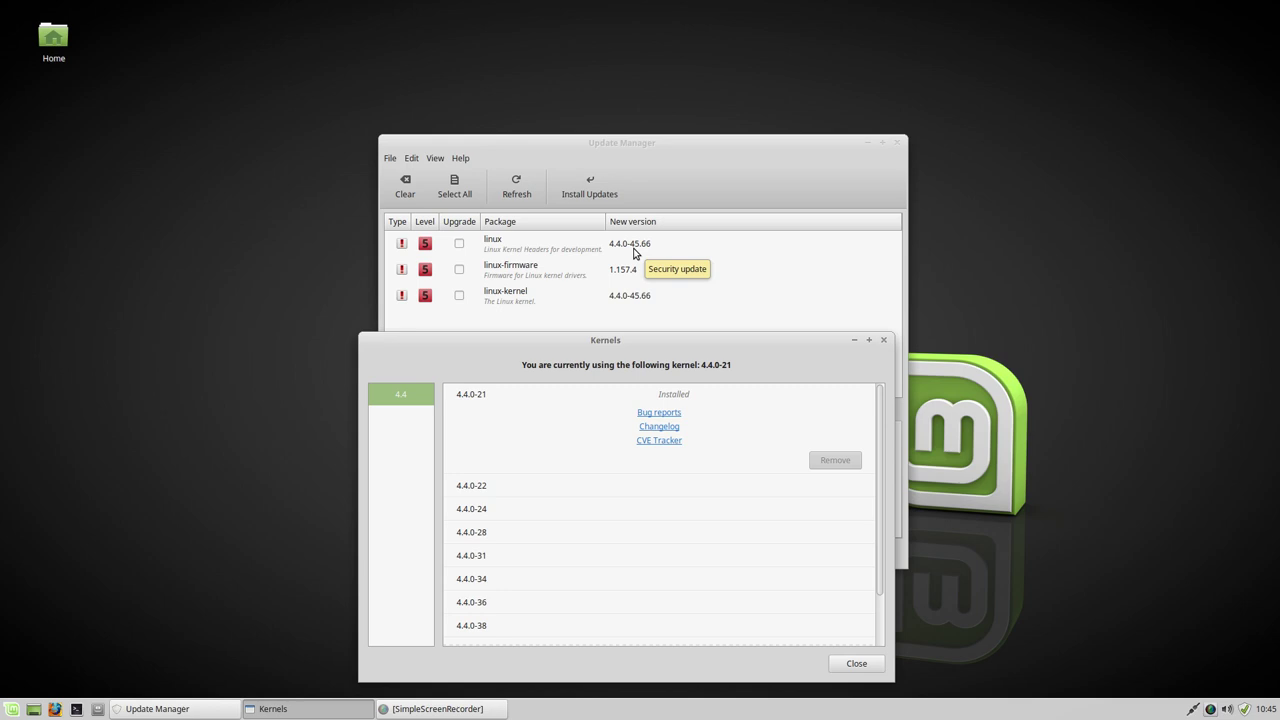
left_click(459, 243)
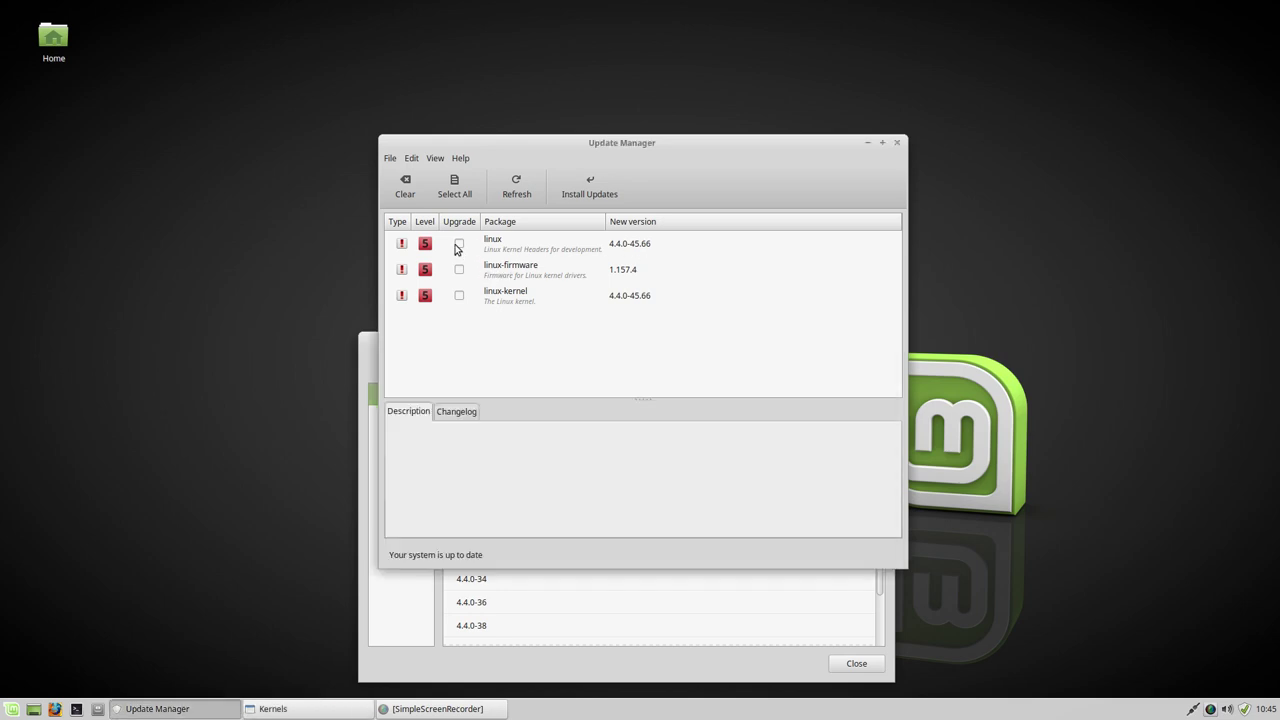
left_click(460, 270)
left_click(459, 295)
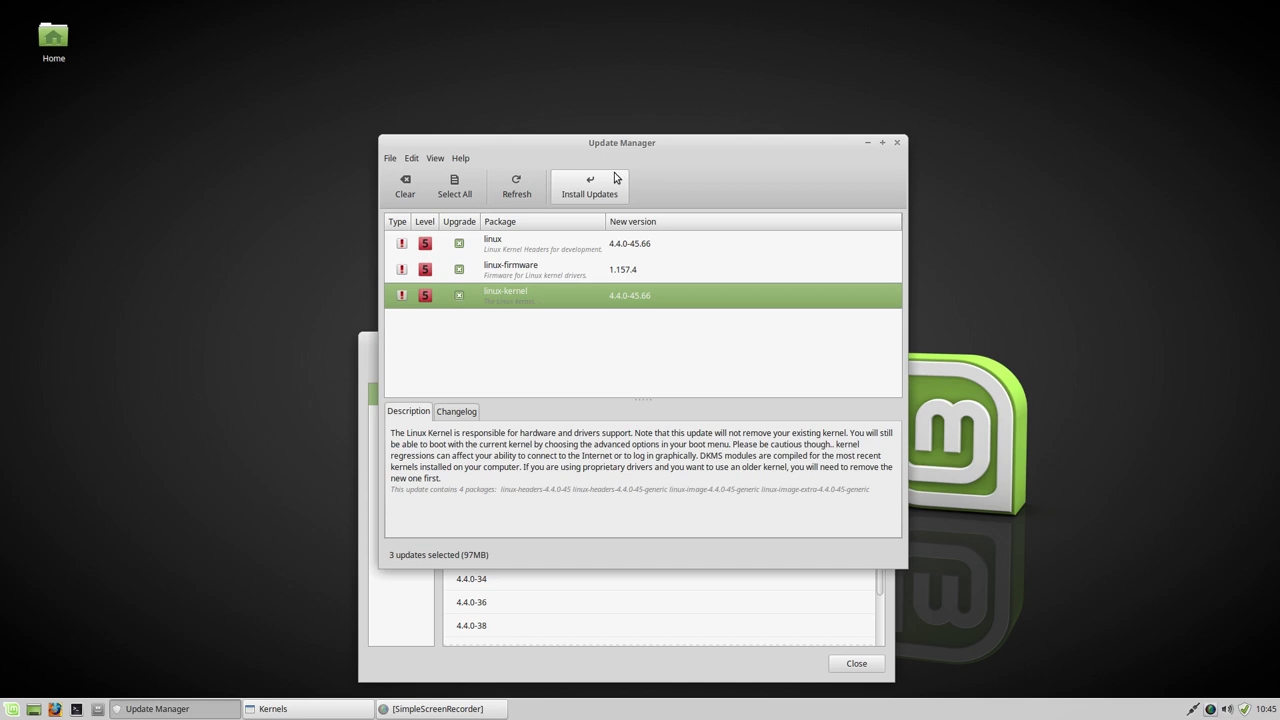
left_click(459, 297)
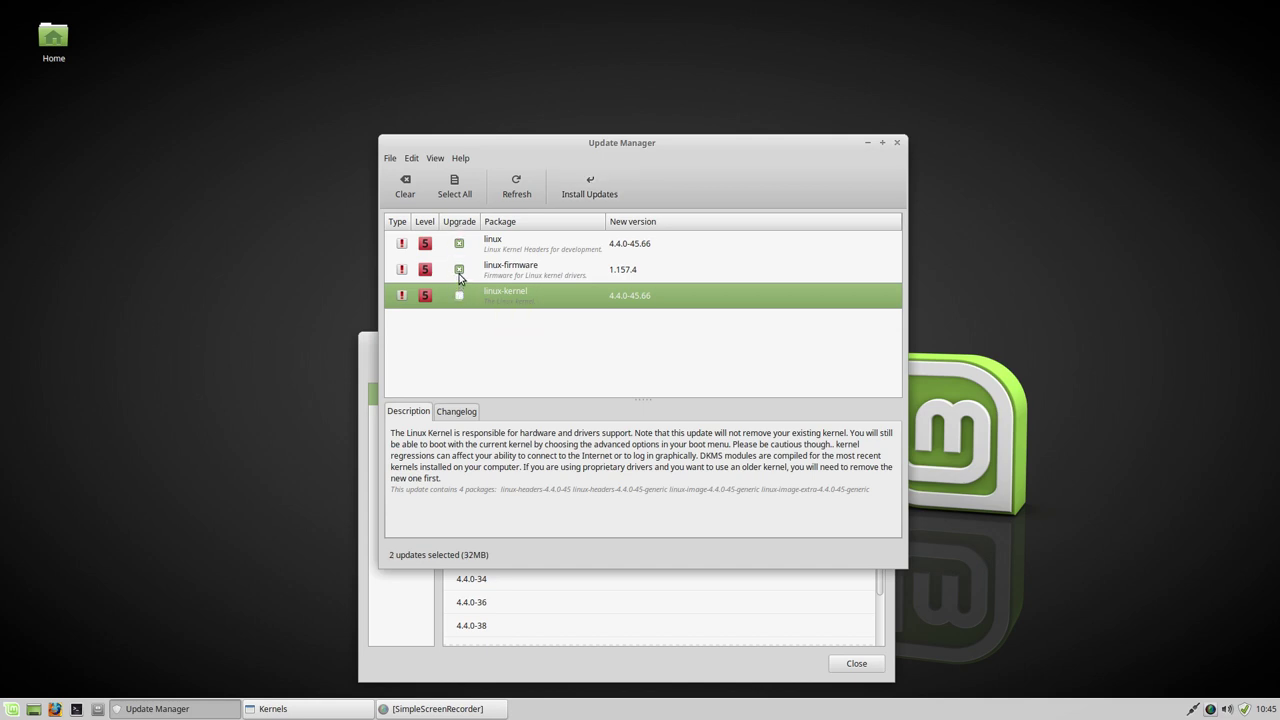
left_click(459, 271)
left_click(460, 246)
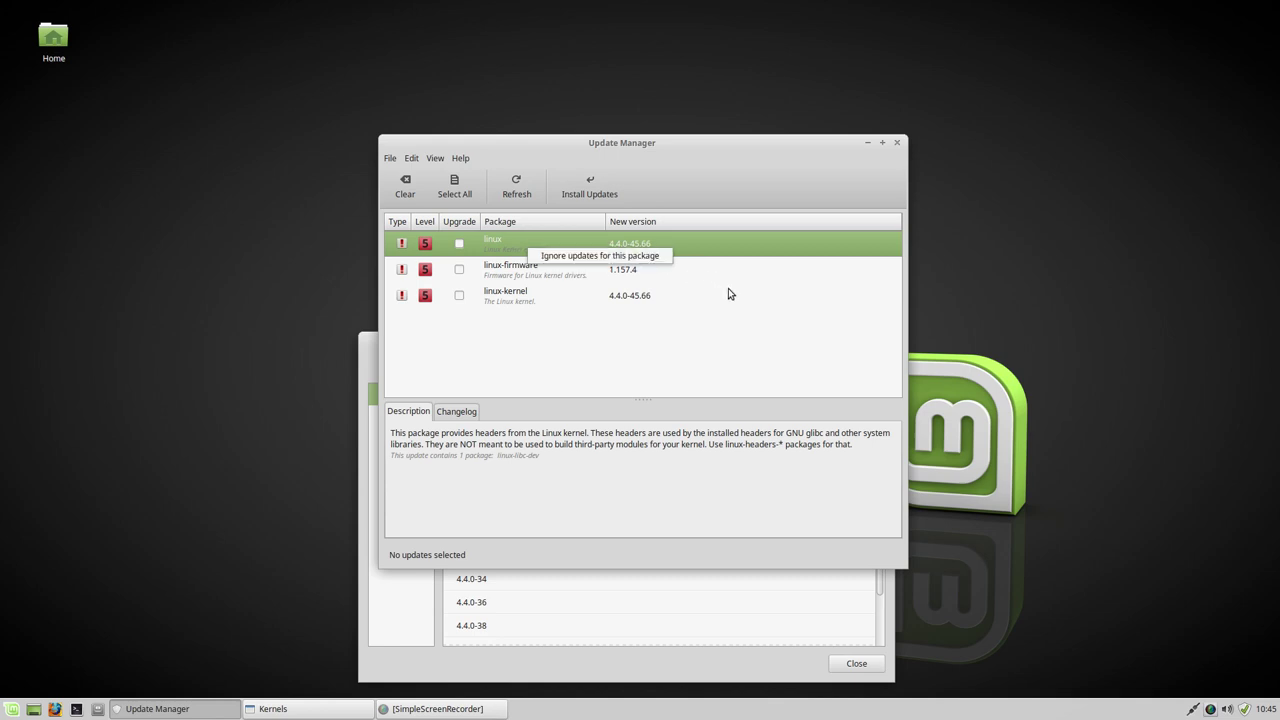
Set the Update Manager to ignore updates for the linux, linux-firmware and linux-kernel packages
left_click(633, 305)
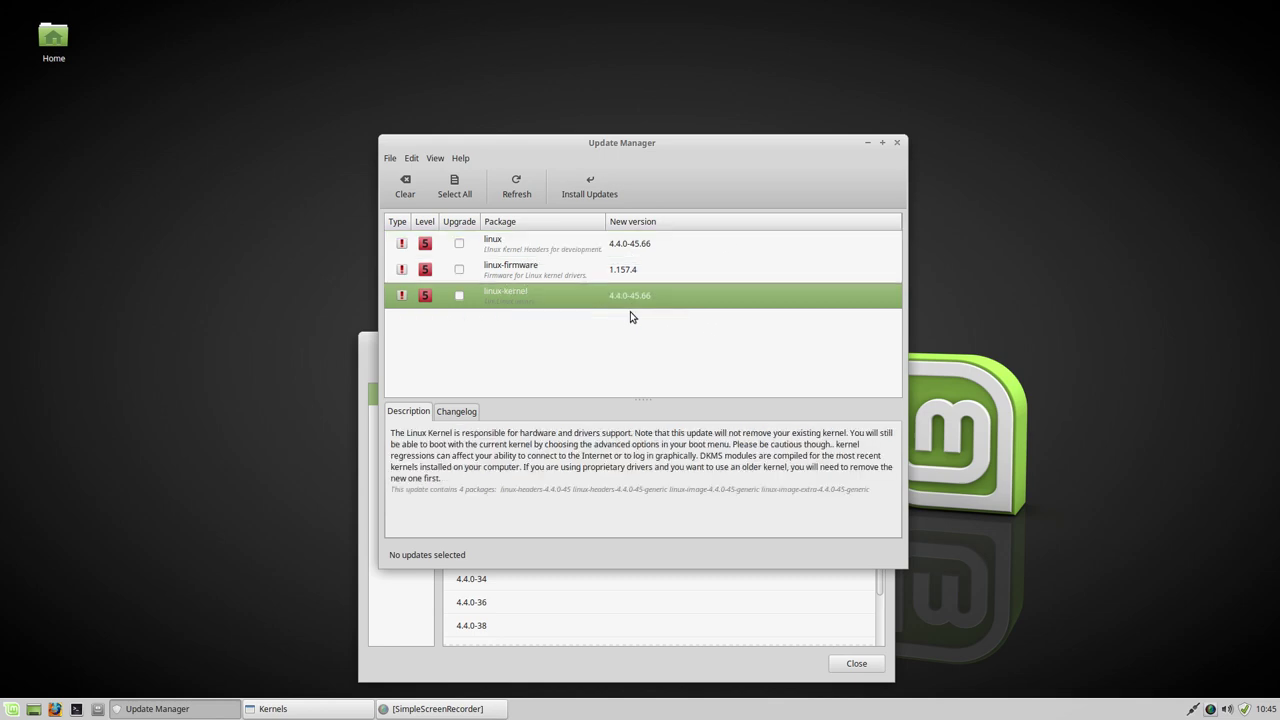
left_click(628, 248)
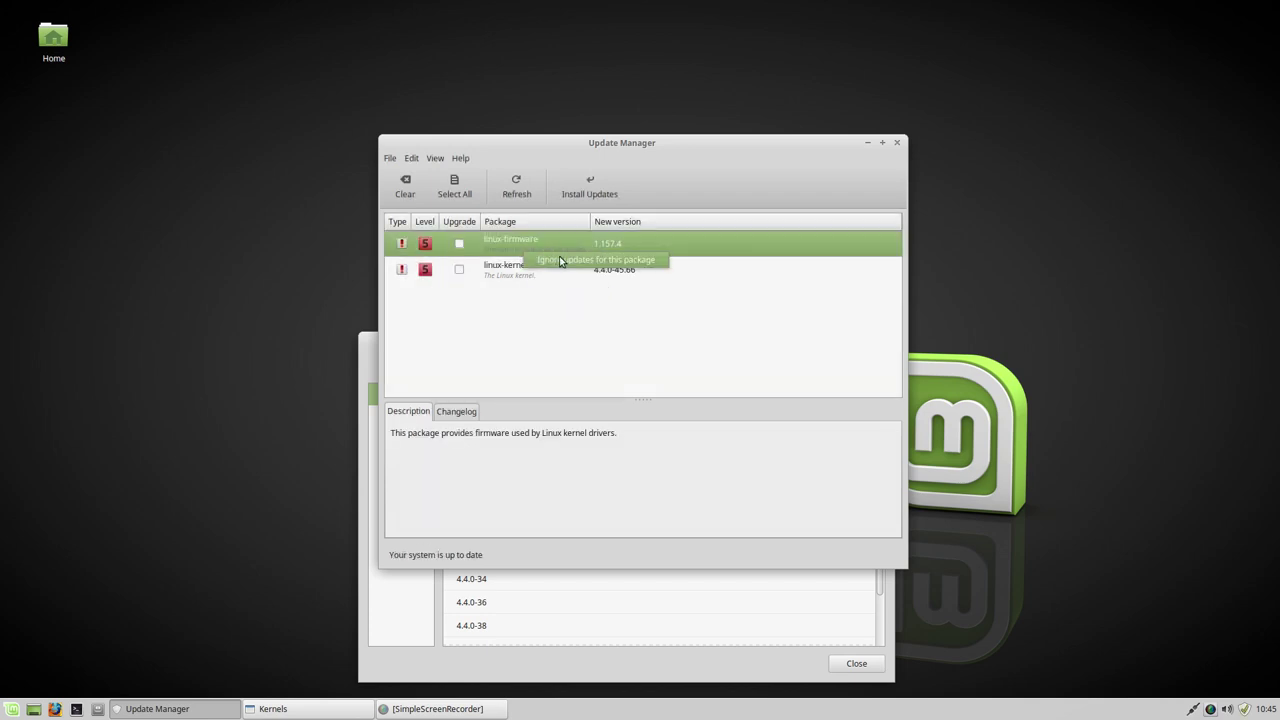
left_click(560, 261)
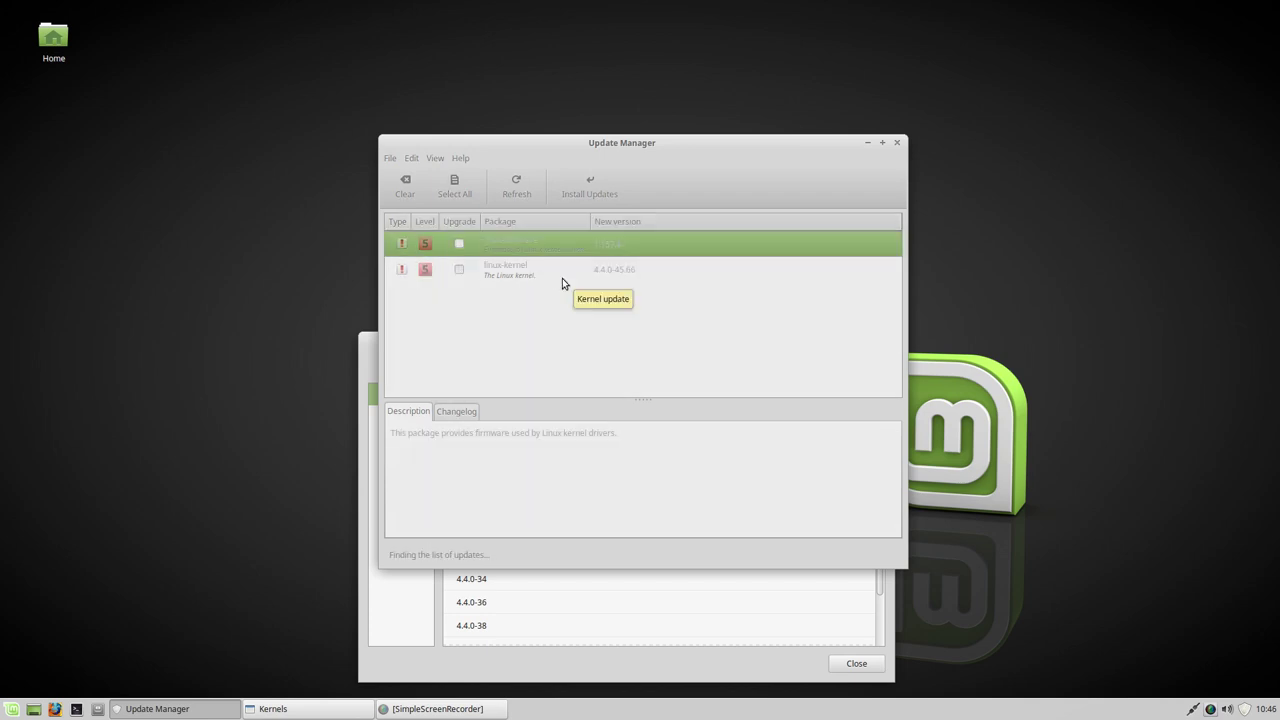
right_click(519, 253)
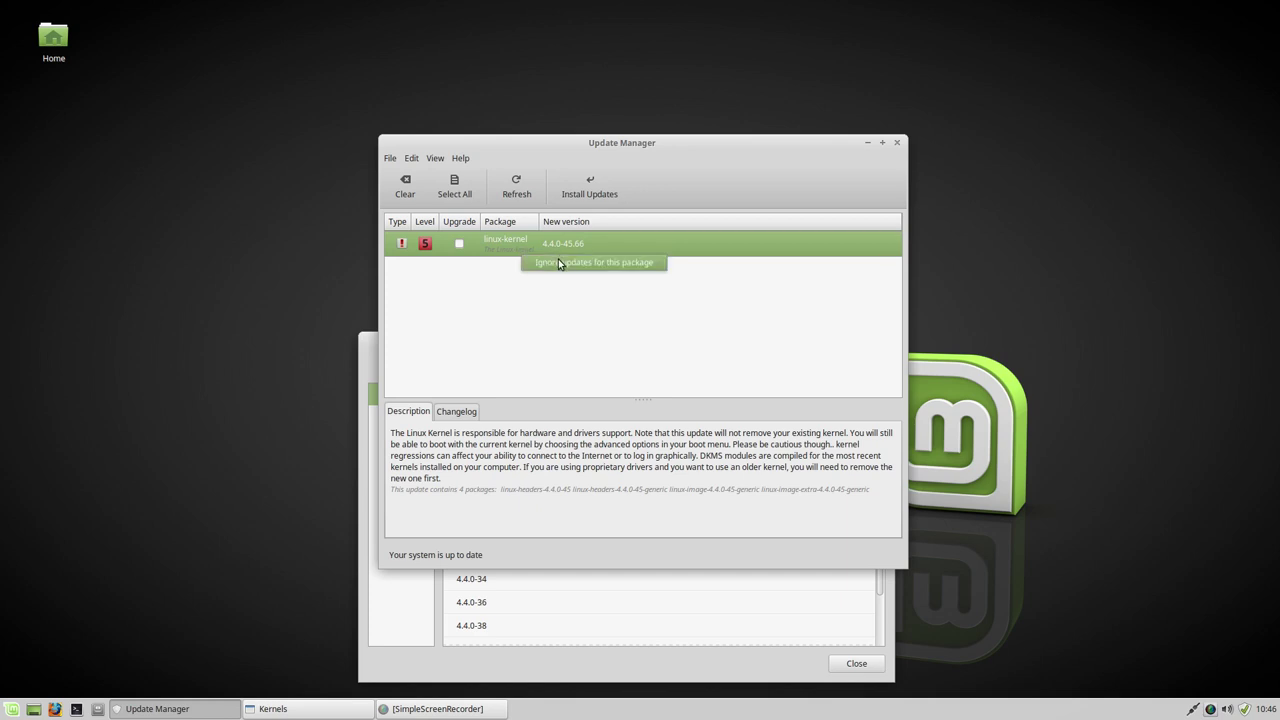
left_click(558, 262)
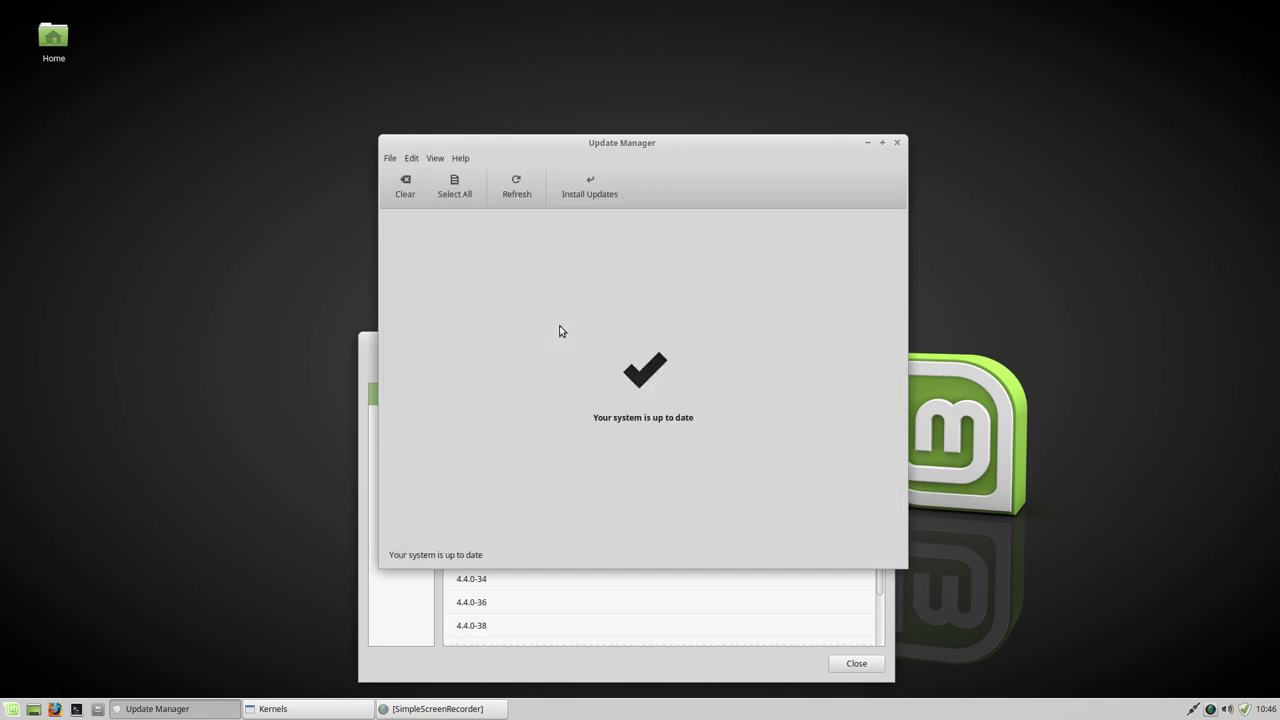
Open the Update Manager preferences and check the blacklisted packages, selecting each entry in turn
left_click(432, 158)
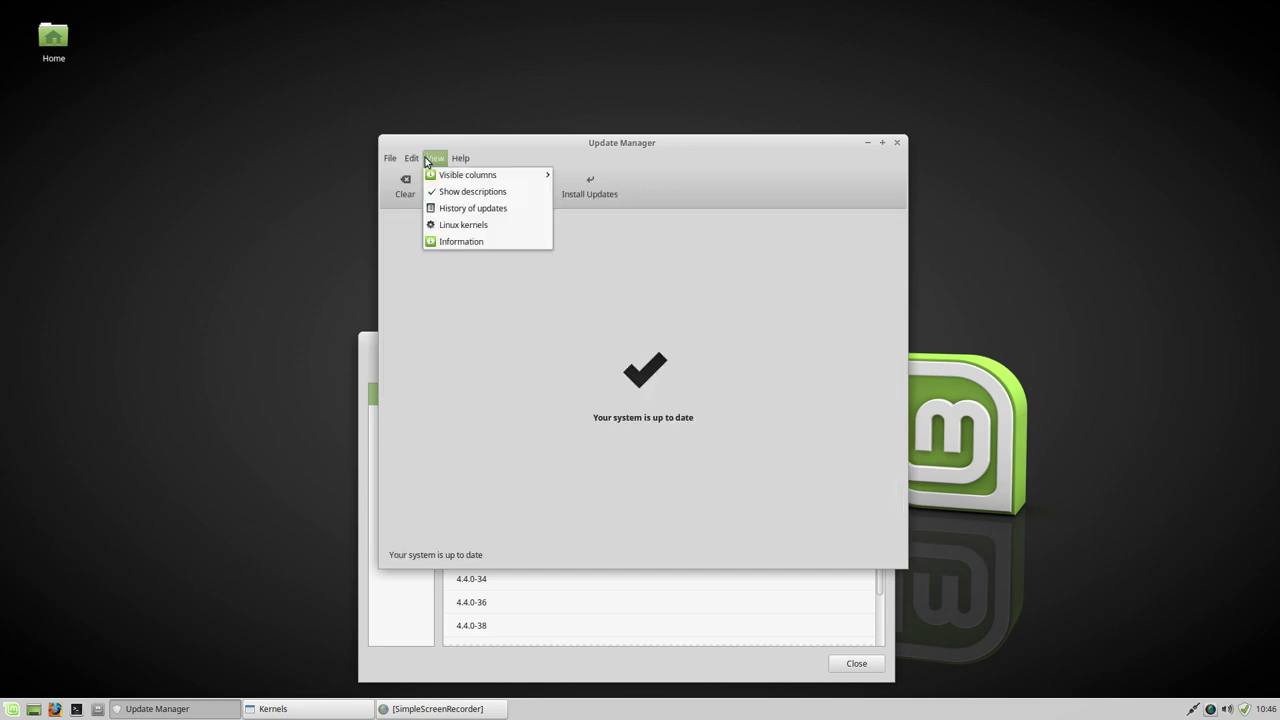
mouse_move(394, 165)
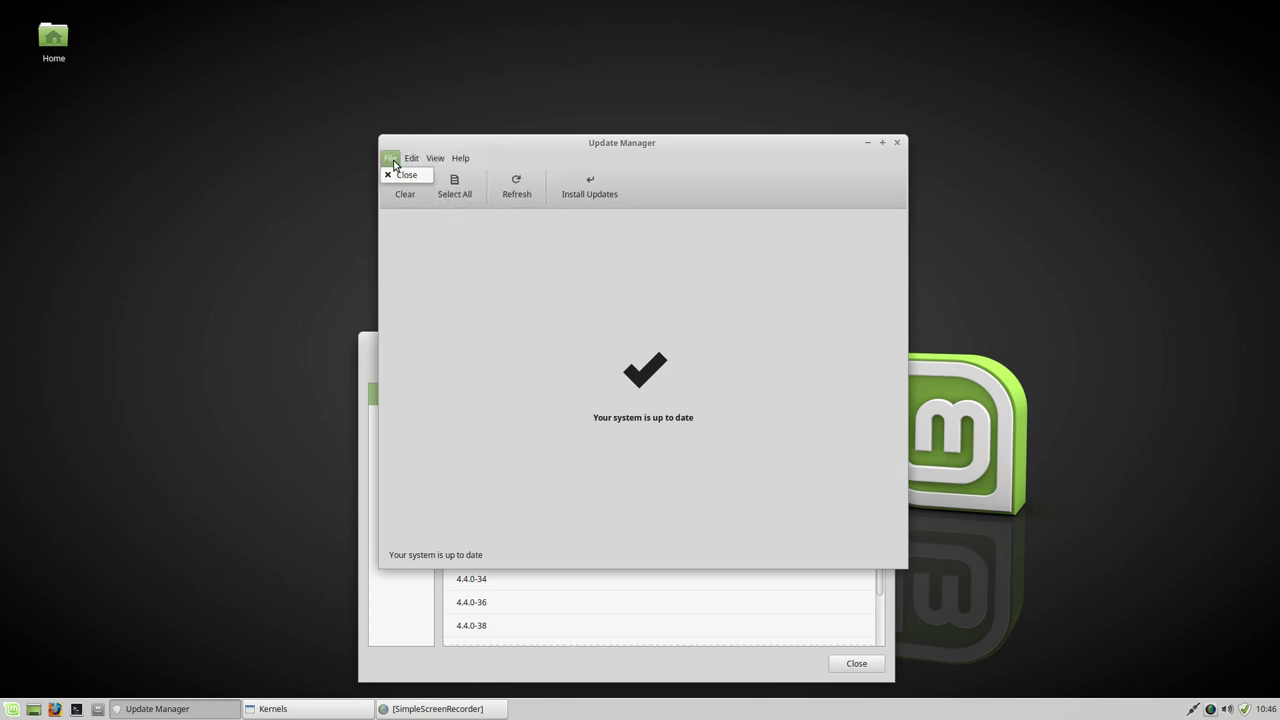
left_click(418, 176)
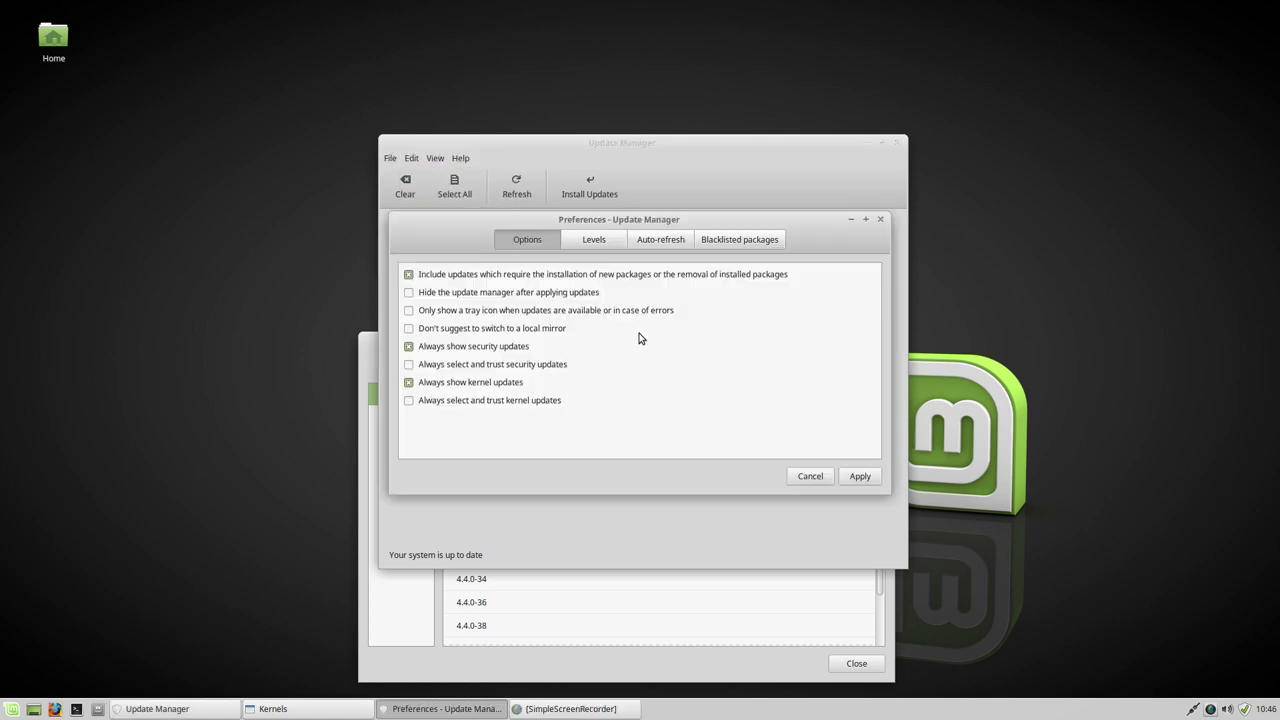
left_click(716, 243)
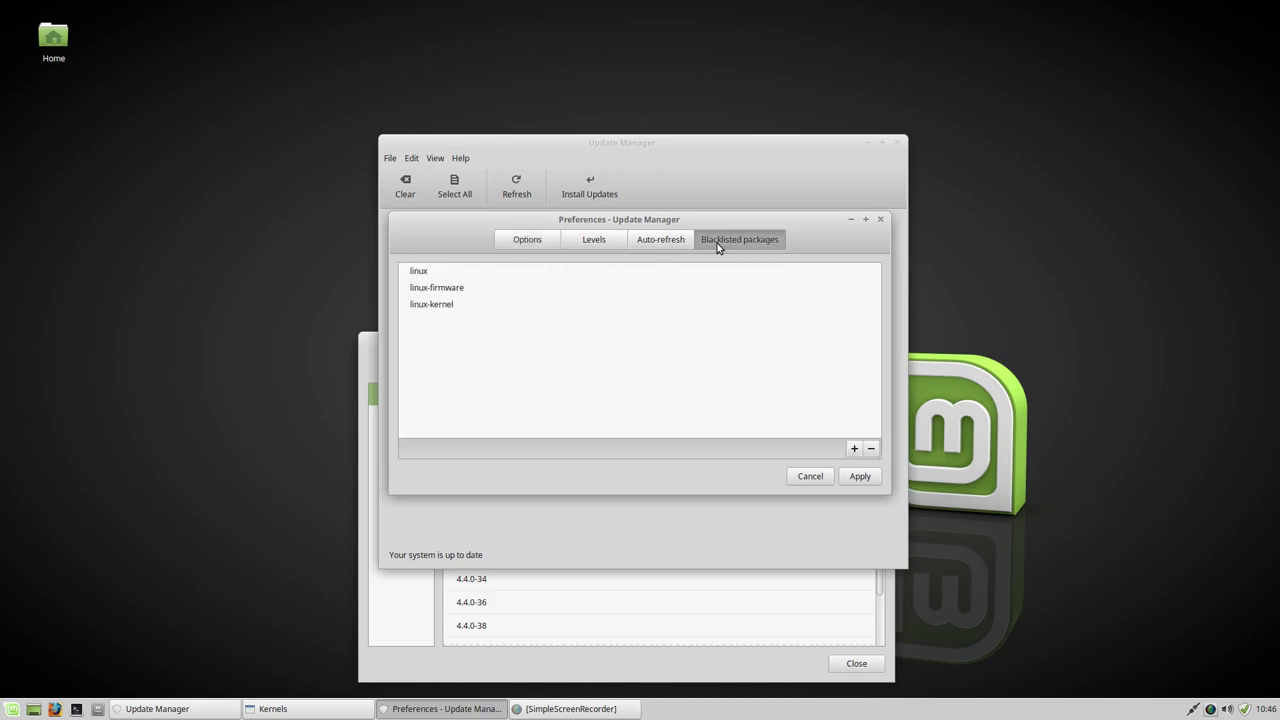
left_click(444, 276)
left_click(446, 289)
left_click(450, 305)
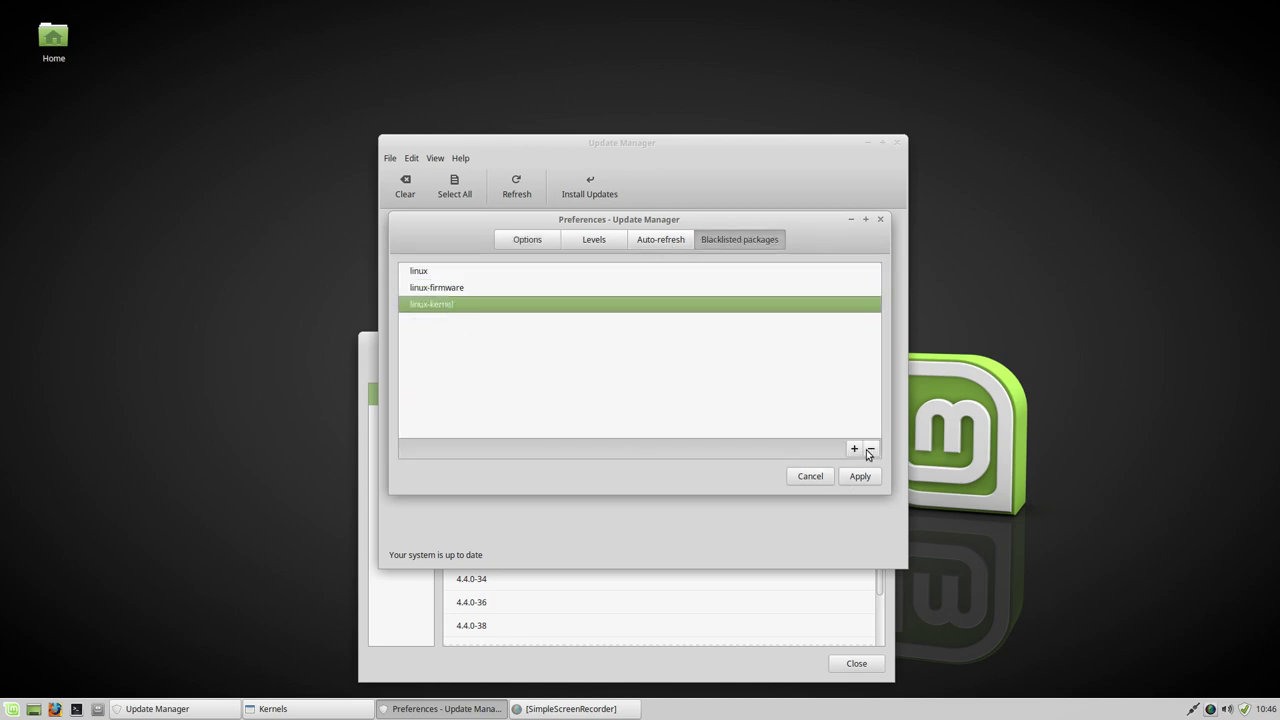
Review the auto-refresh, levels and general options, and leave the preferences without applying changes
left_click(648, 240)
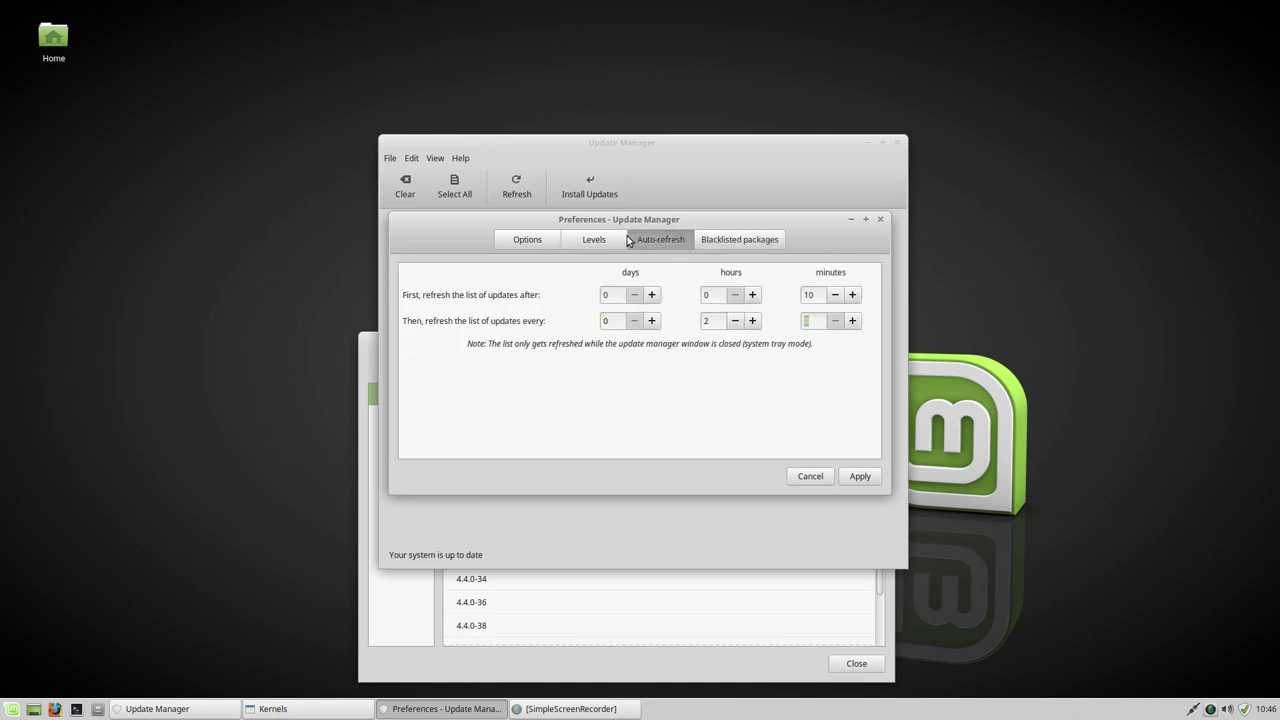
left_click(597, 240)
left_click(529, 241)
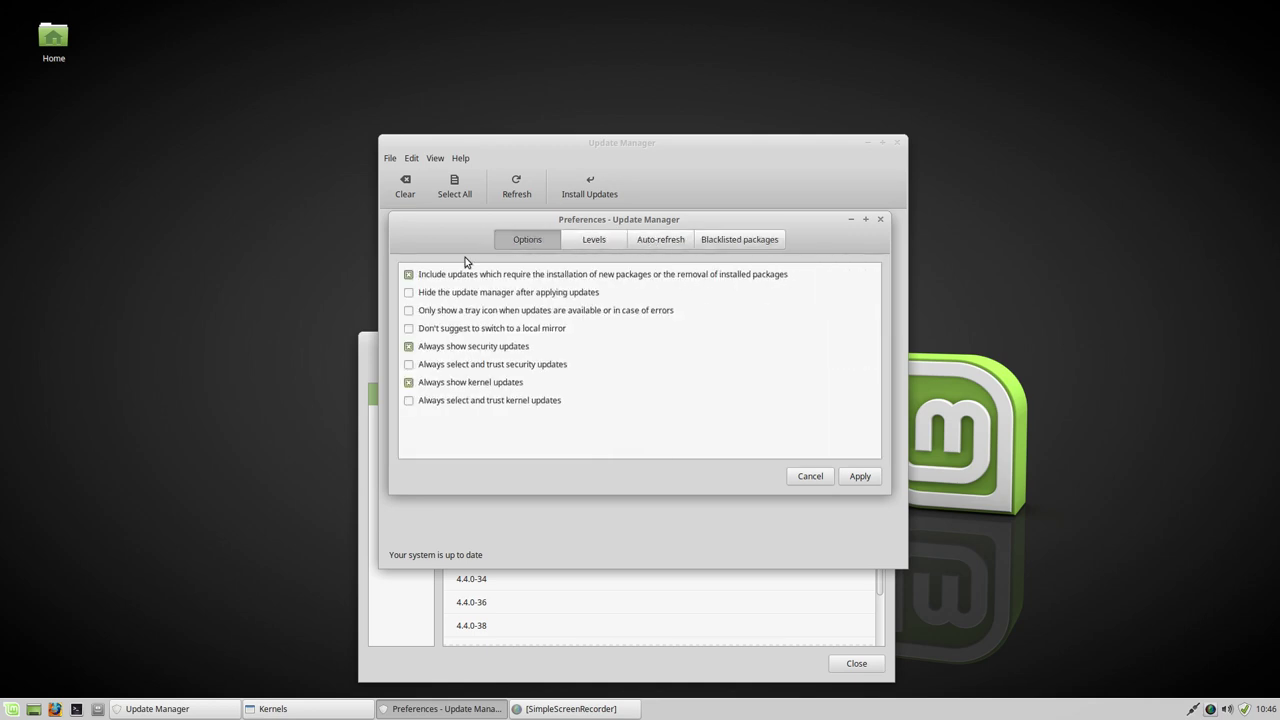
left_click(818, 477)
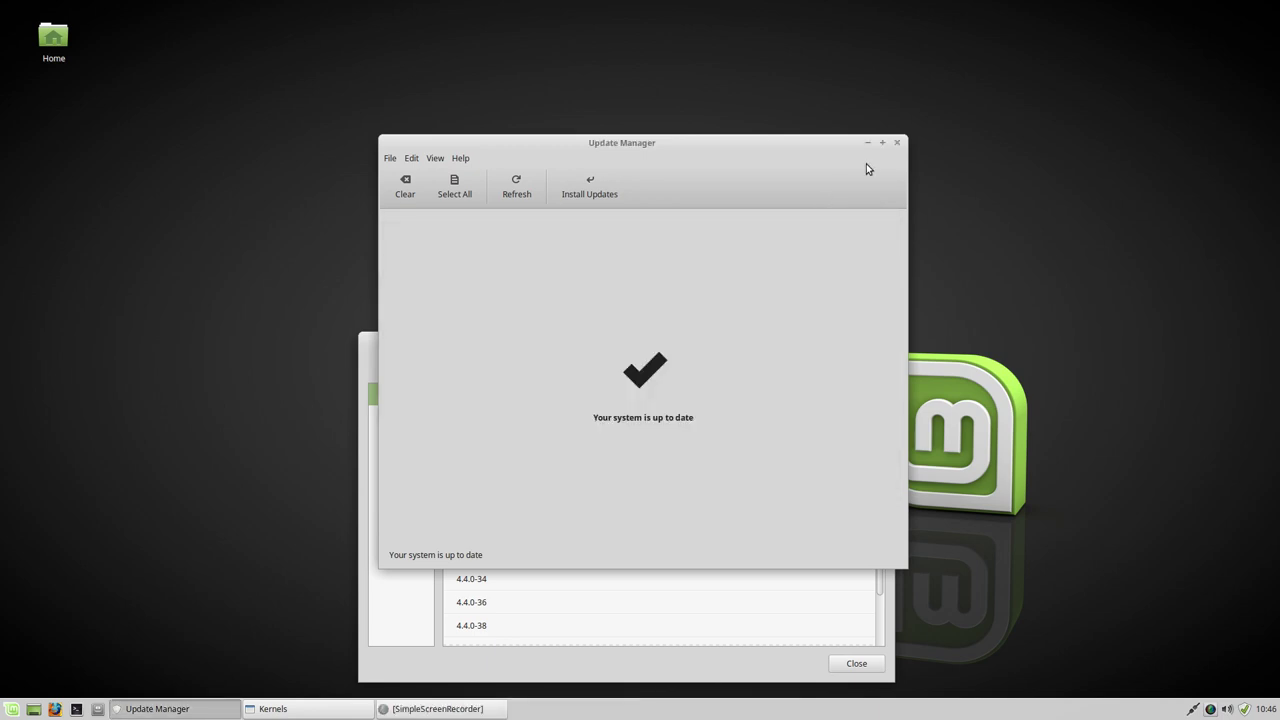
Close the Update Manager and the Kernels window
left_click(895, 144)
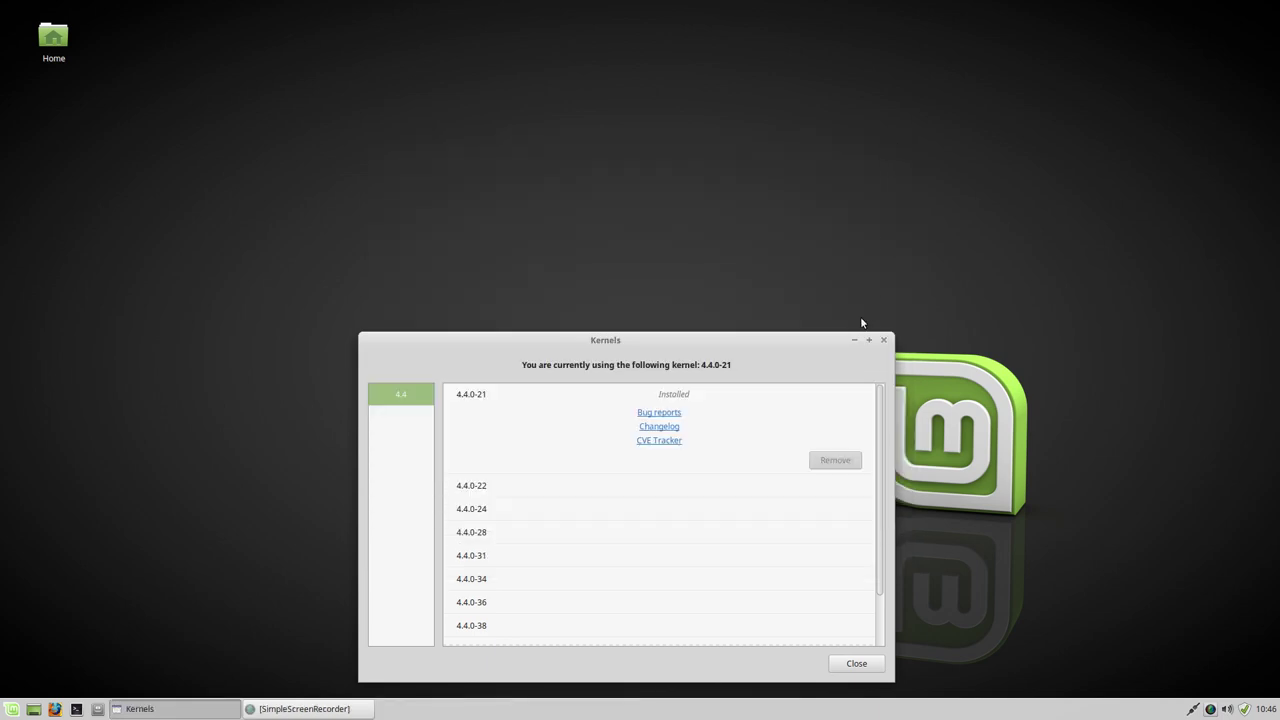
left_click(884, 341)
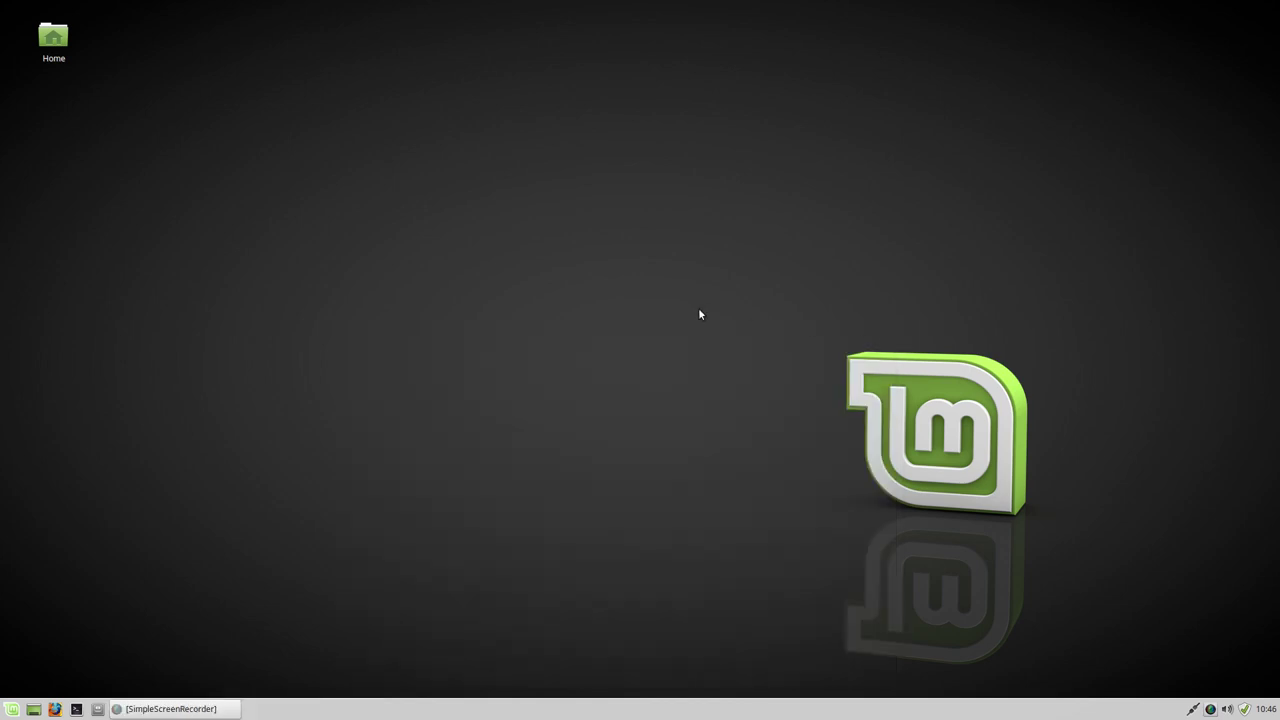
right_click(1210, 709)
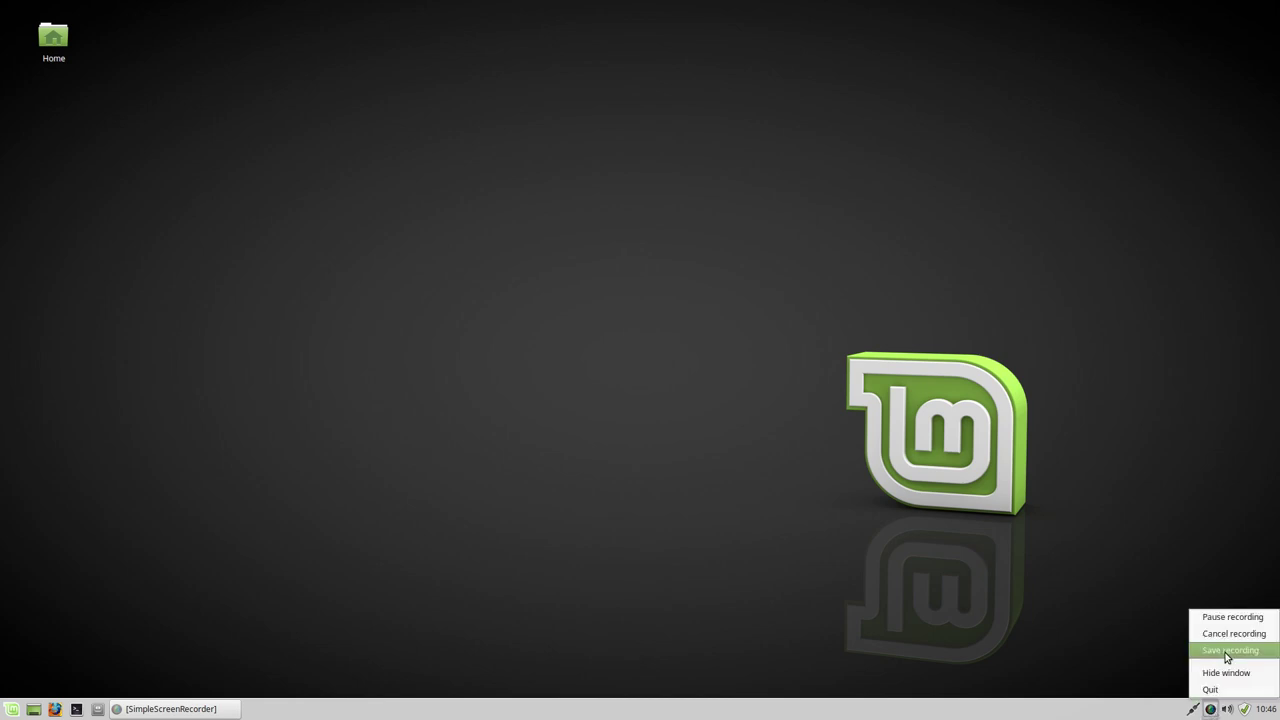